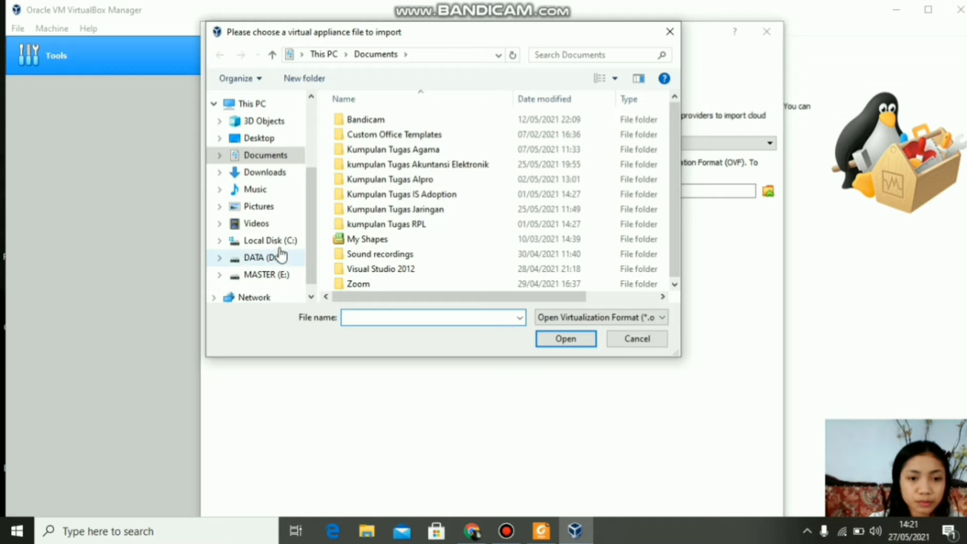
Choose D:\Windows 7.ova as the appliance to import
click(277, 242)
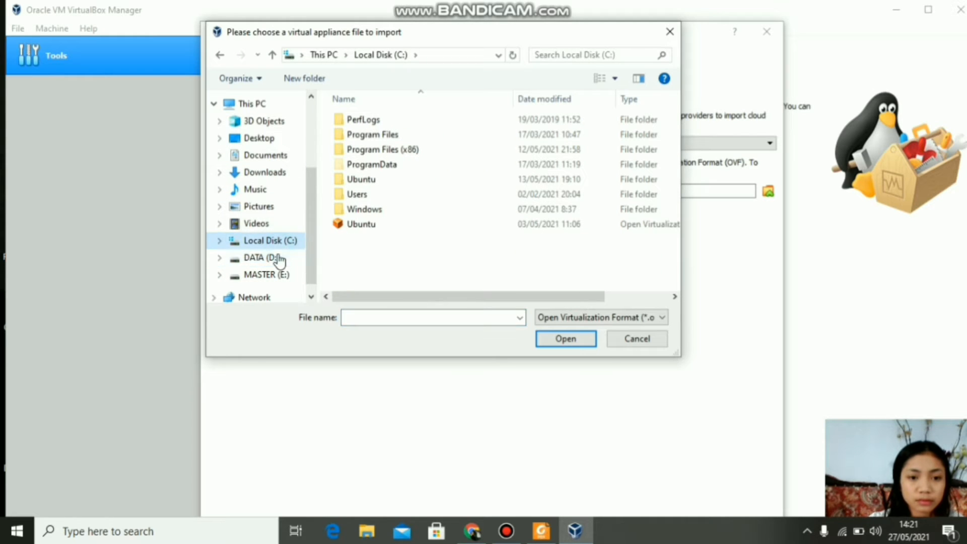
click(277, 257)
click(346, 167)
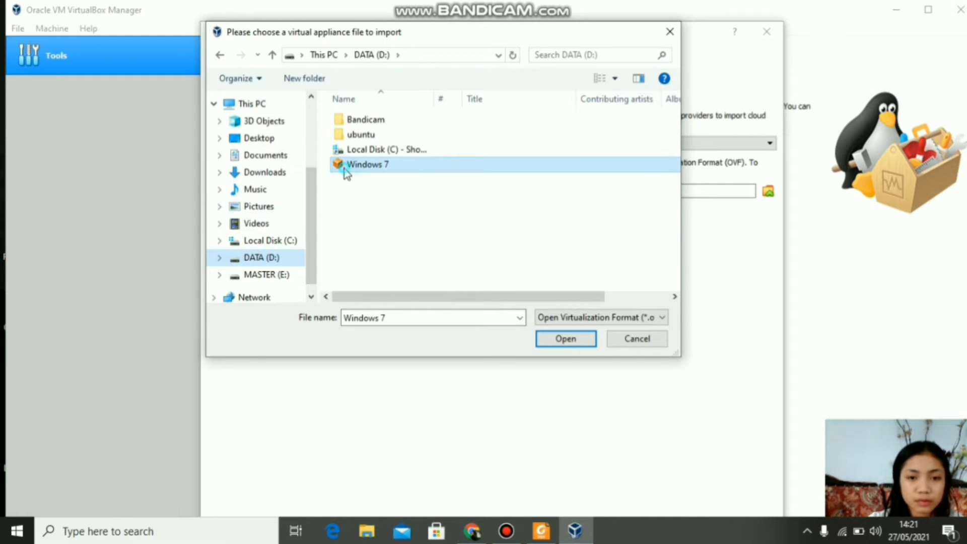
click(547, 341)
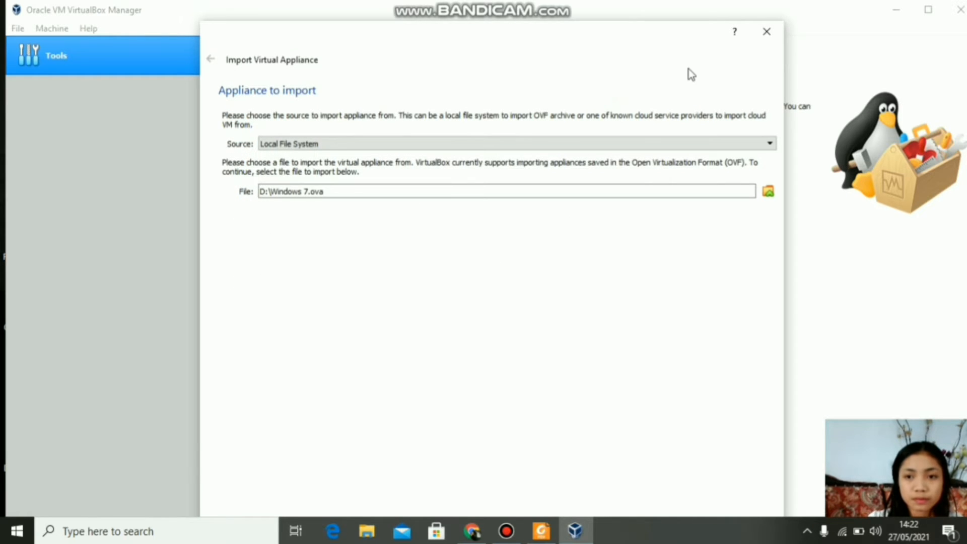
Change the appliance RAM from 2048 MB to 1024 MB and start the import
drag(688, 73, 693, 21)
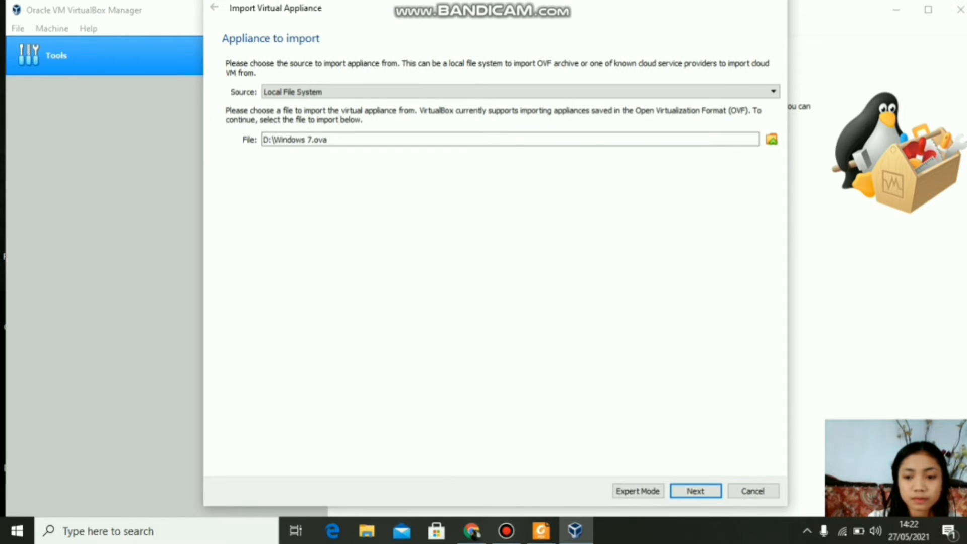
click(696, 491)
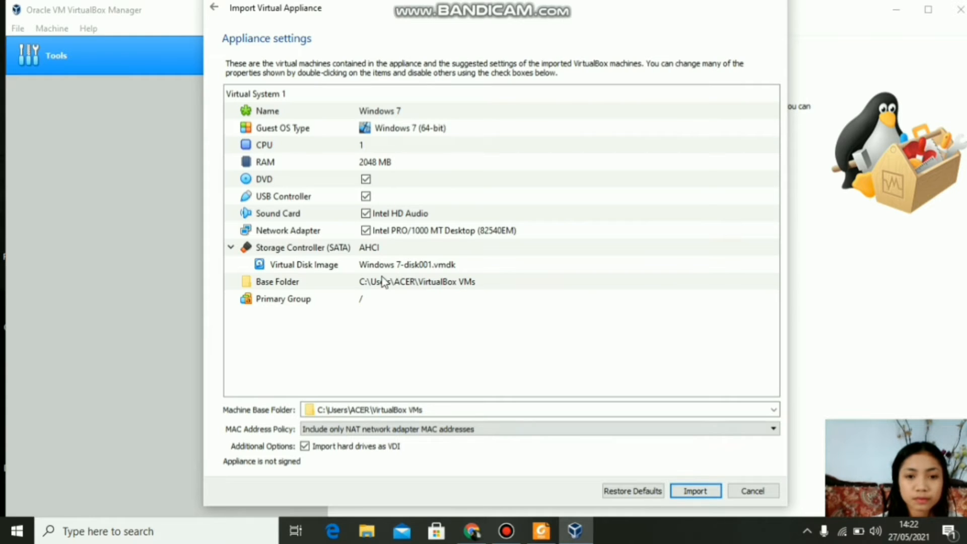
click(375, 162)
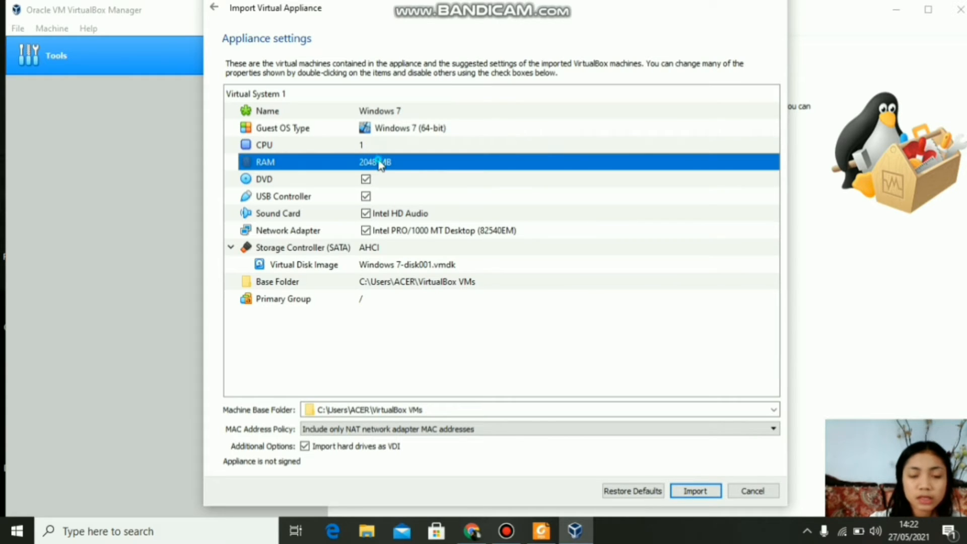
double_click(368, 162)
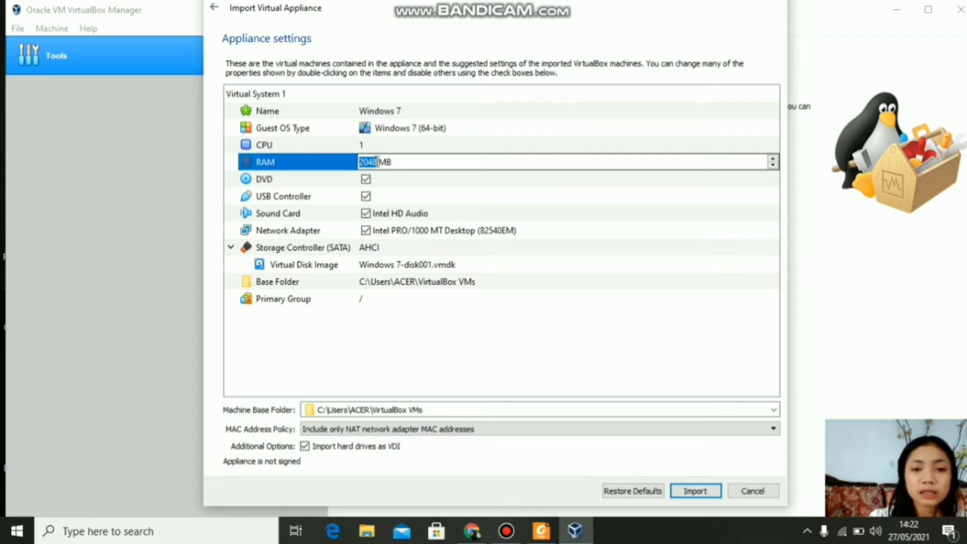
key(BackSpace)
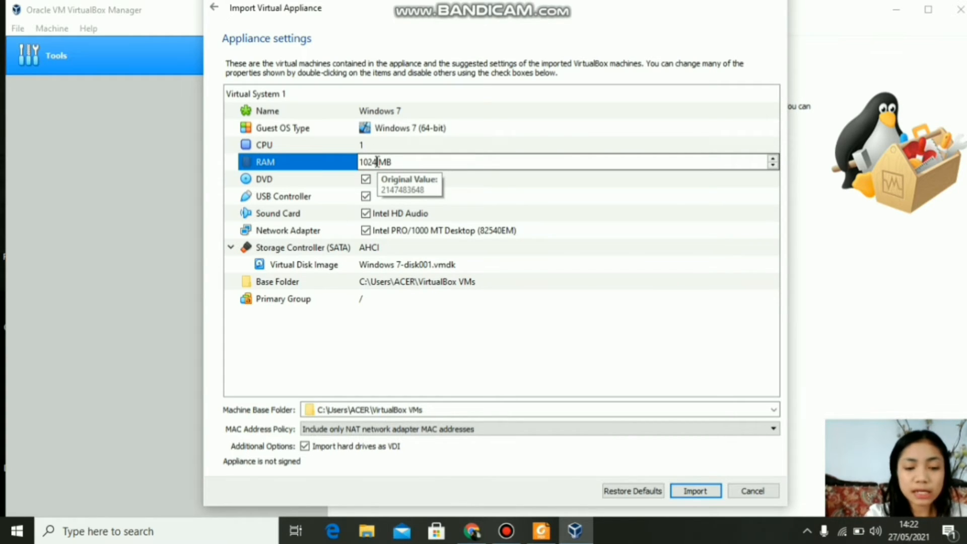
click(711, 491)
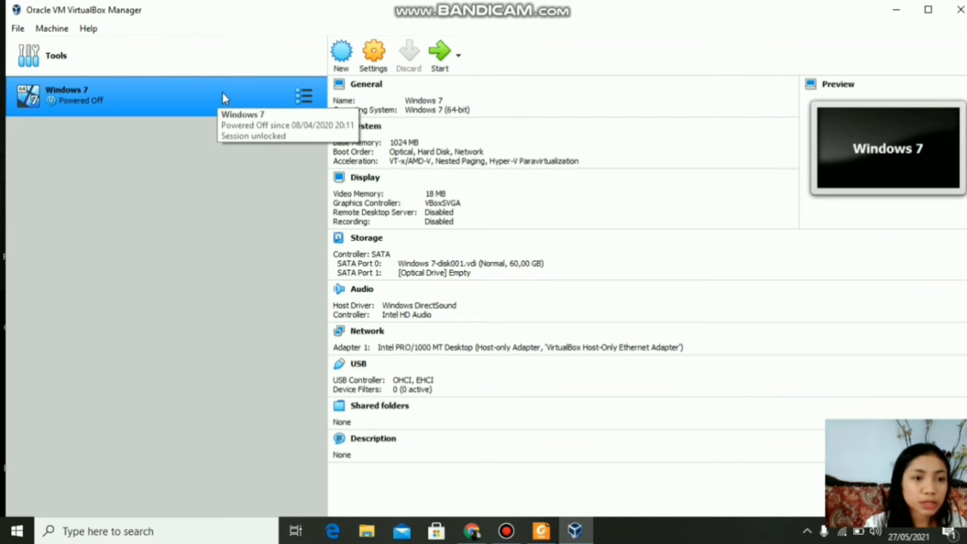
Make a full clone of Windows 7 named 'Windows 7 komputer b'
right_click(257, 100)
click(290, 126)
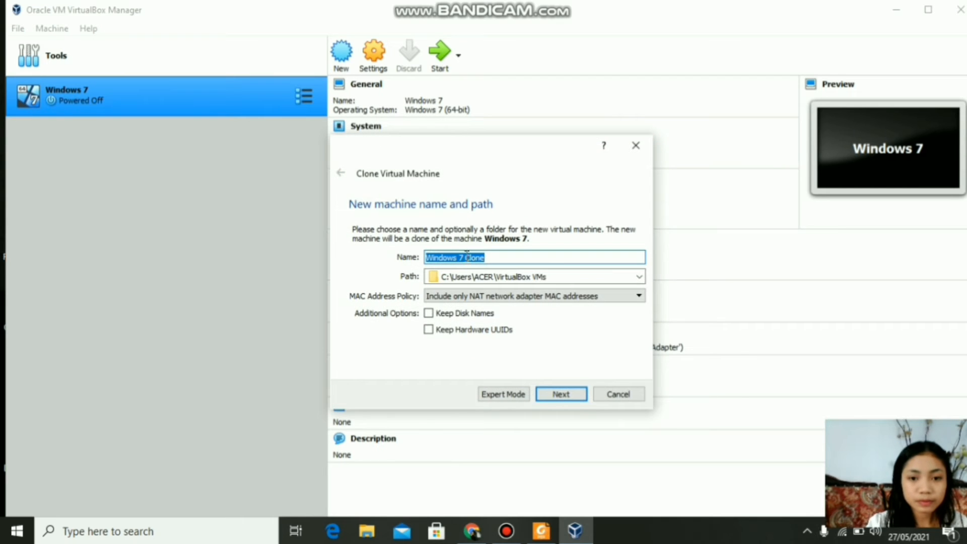
click(485, 257)
key(BackSpace)
key(BackSpace)
key(BackSpace)
key(BackSpace)
key(BackSpace)
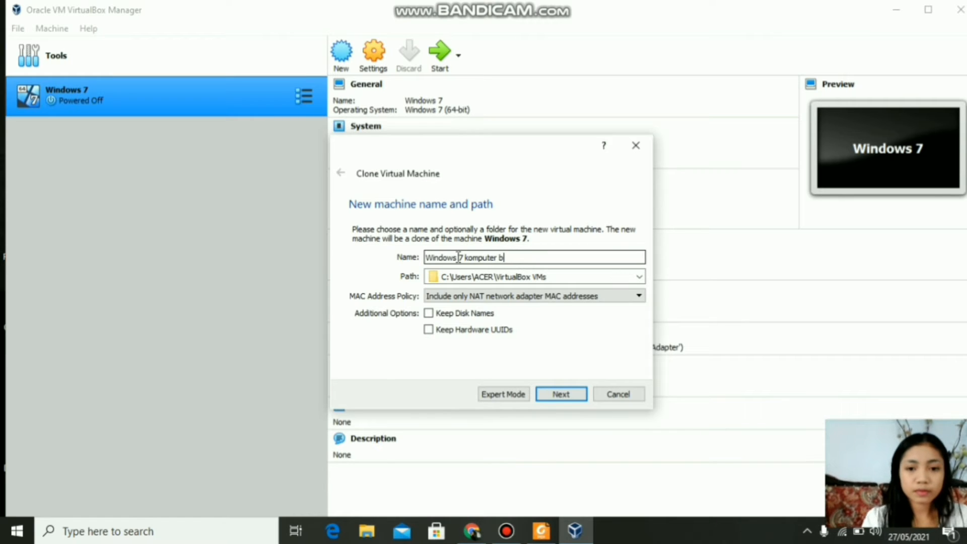
text(komputer b)
click(560, 395)
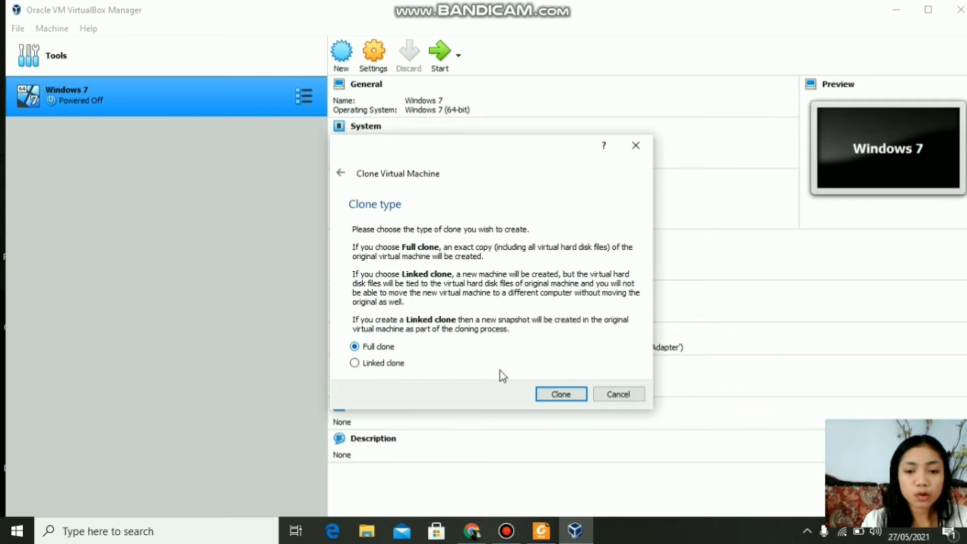
click(559, 395)
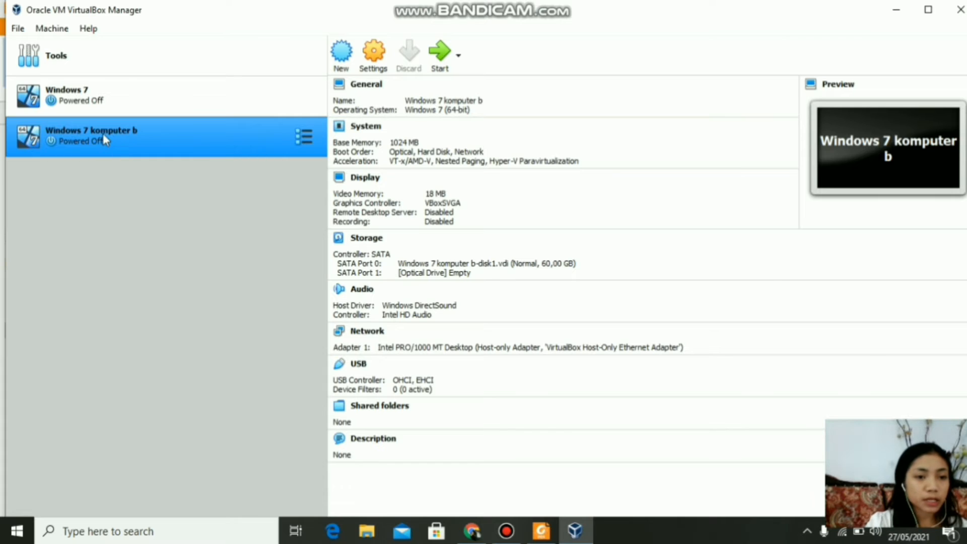
Switch the Windows 7 machine's USB controller to USB 1.1 (OHCI)
click(107, 96)
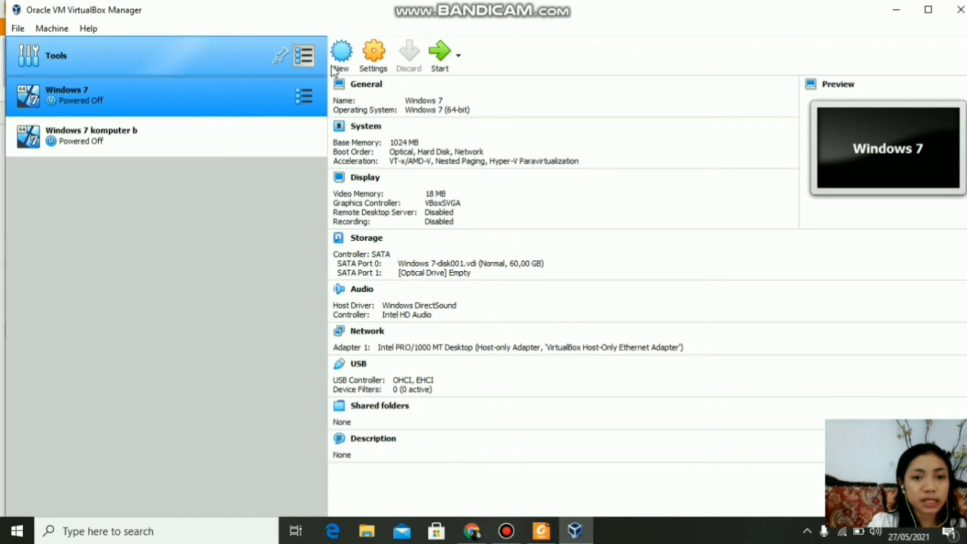
click(374, 65)
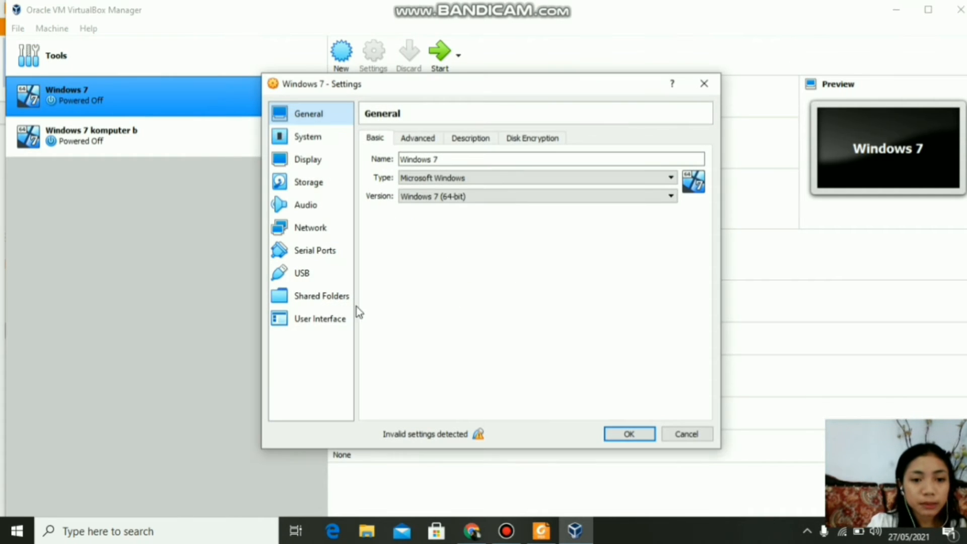
click(320, 277)
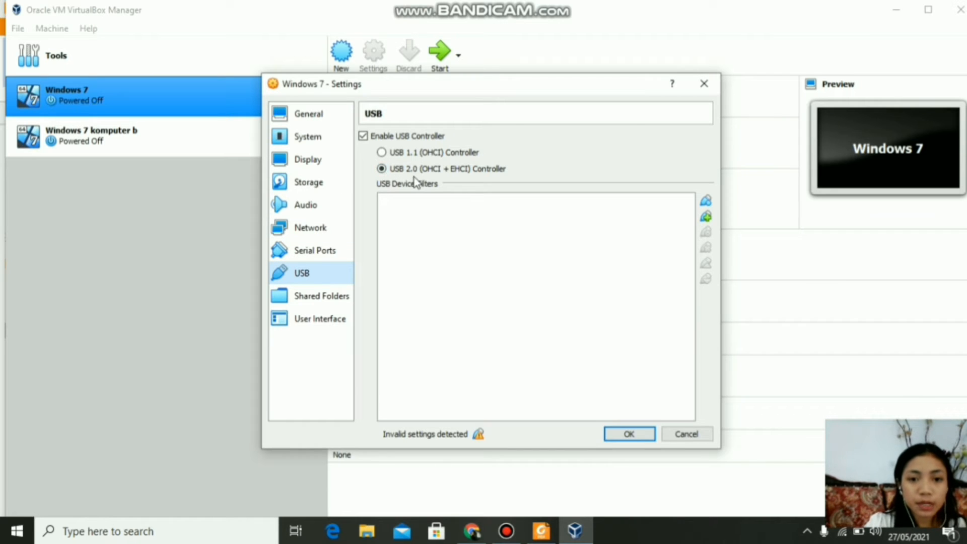
click(383, 153)
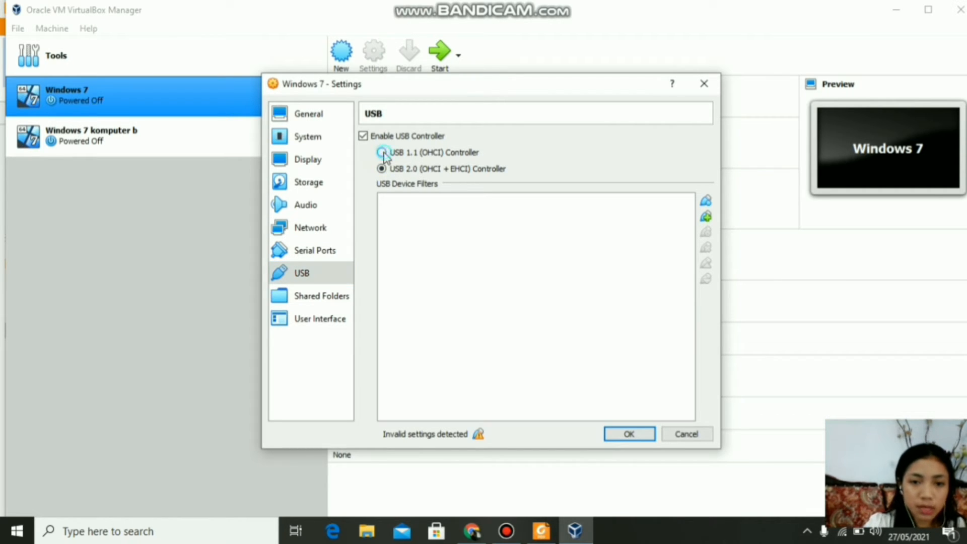
click(630, 434)
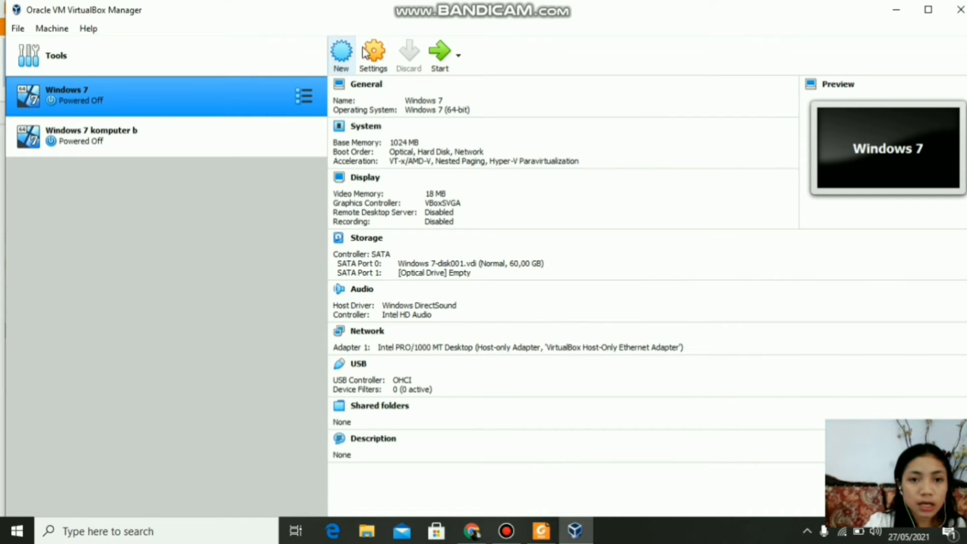
Confirm Windows 7 uses the host-only network adapter, then start the machine
click(373, 50)
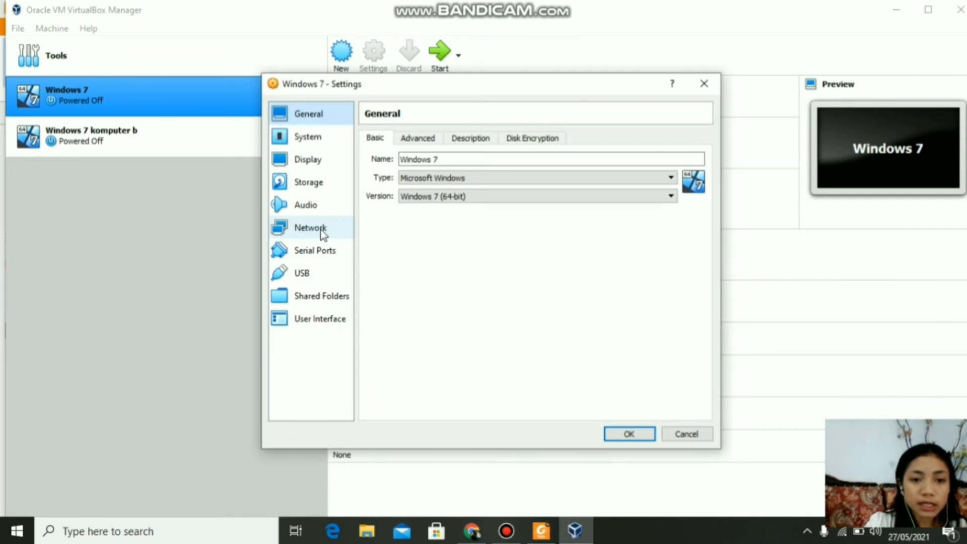
click(322, 231)
click(413, 211)
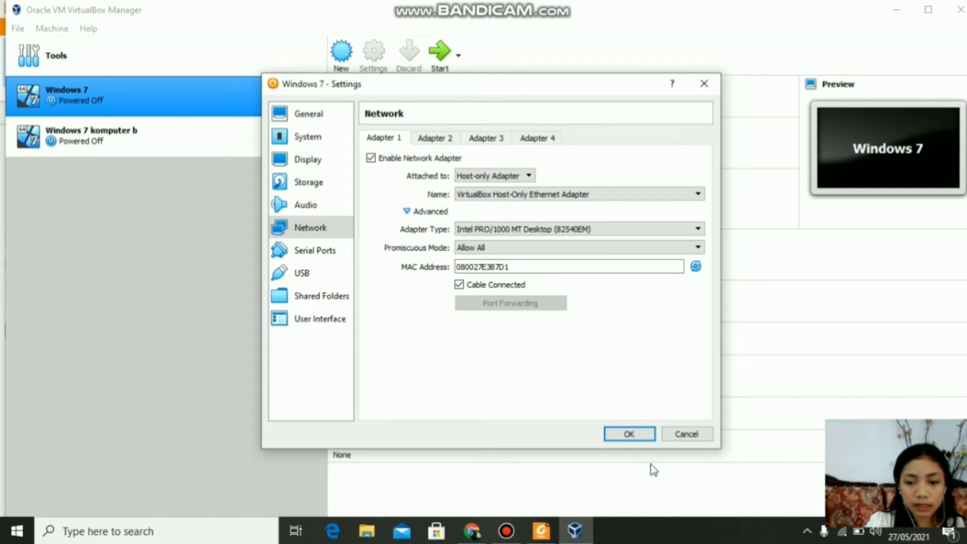
click(637, 439)
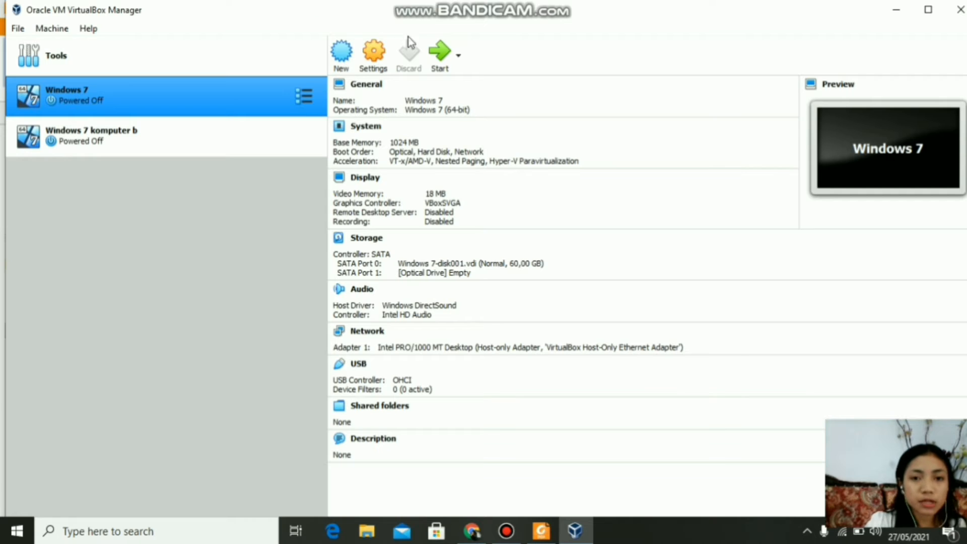
click(439, 52)
click(271, 129)
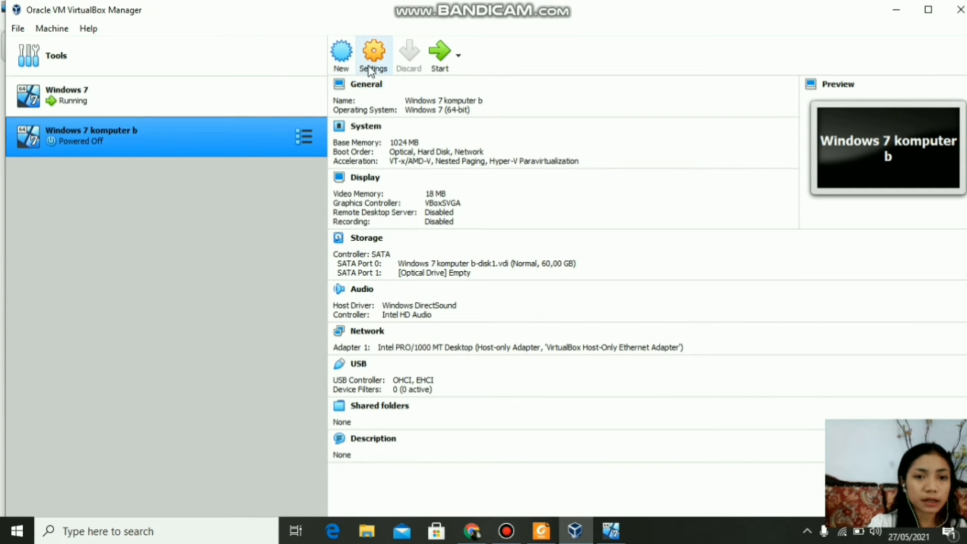
Switch komputer b's USB controller to USB 1.1 (OHCI)
click(372, 60)
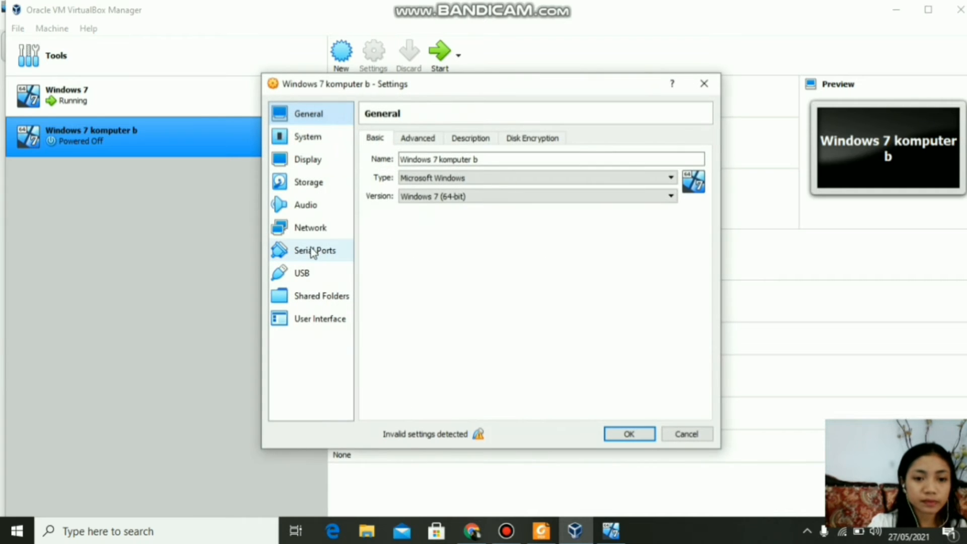
click(308, 272)
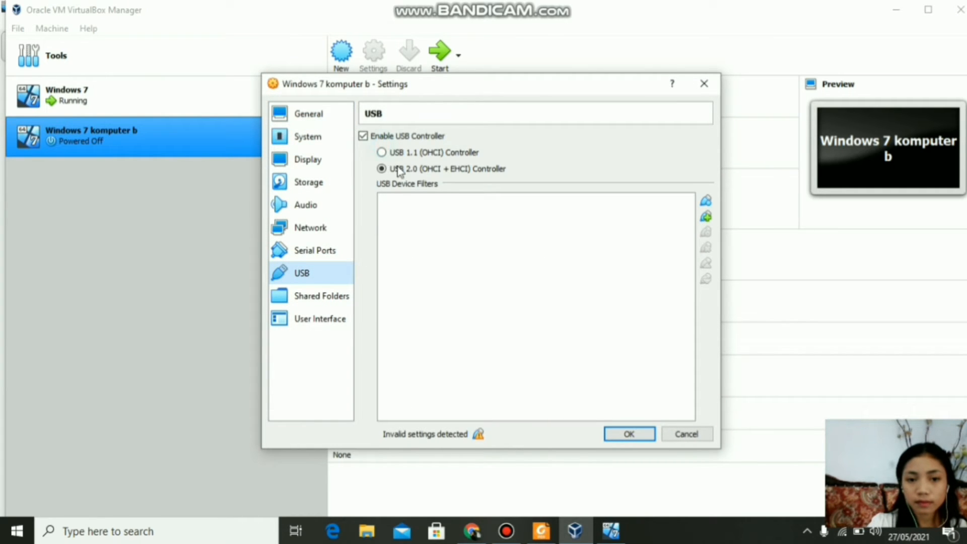
click(382, 152)
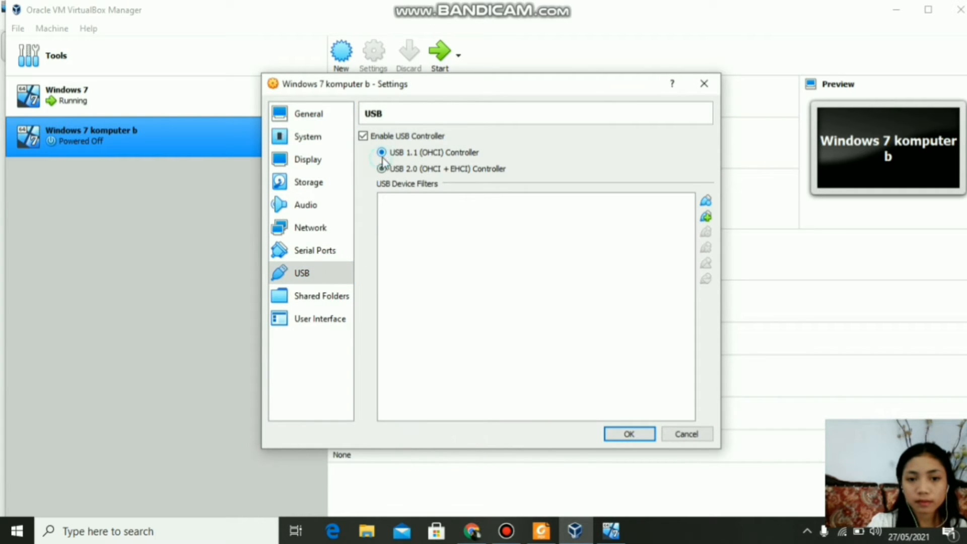
click(633, 436)
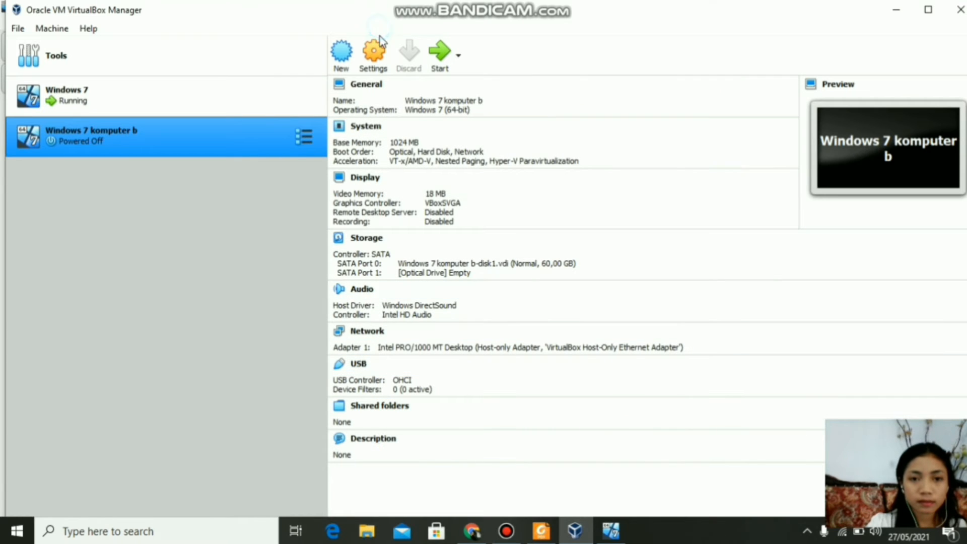
Confirm komputer b's host-only network adapter and boot the machine
click(376, 50)
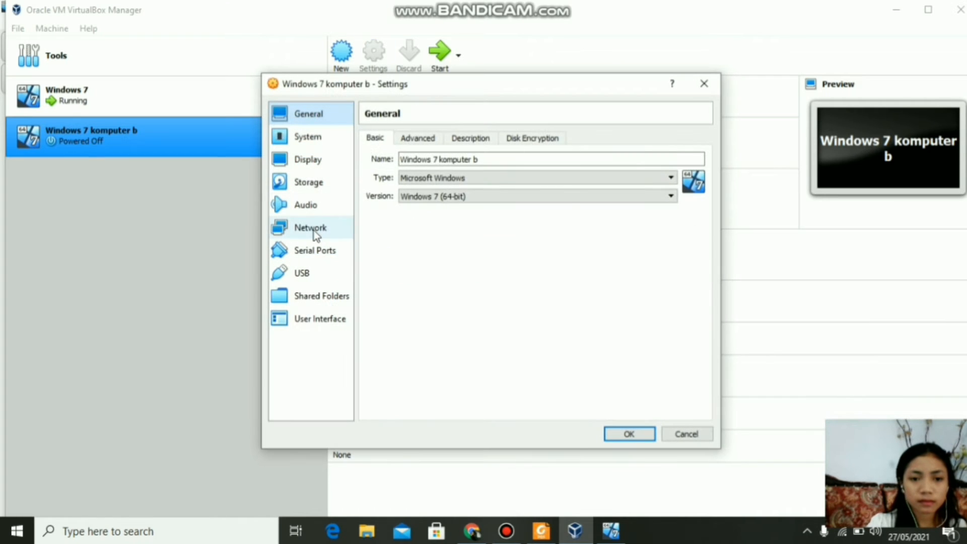
click(311, 228)
click(403, 212)
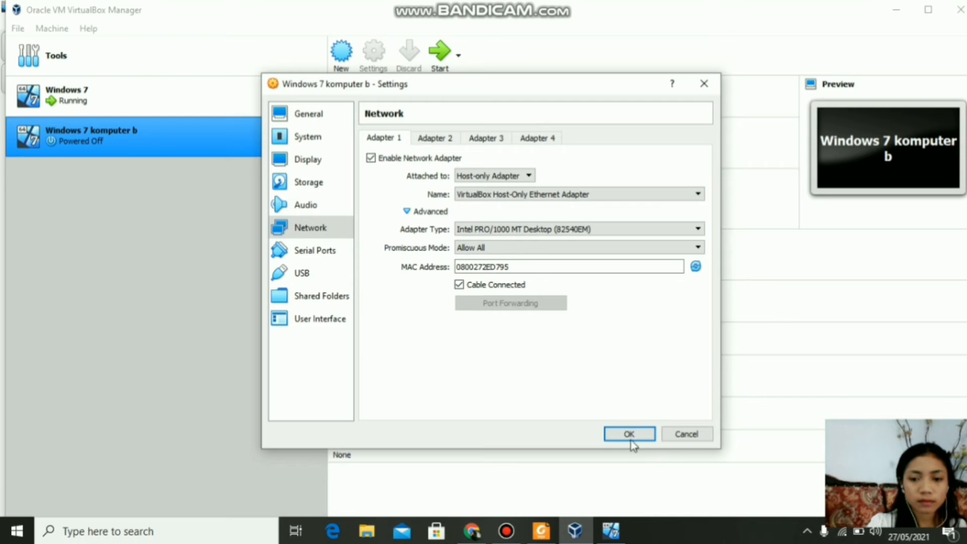
click(629, 434)
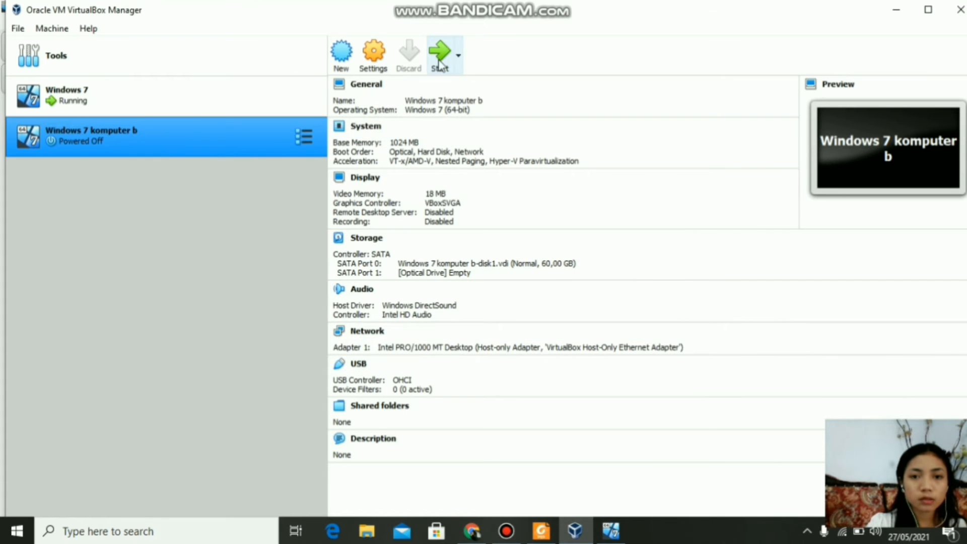
click(439, 64)
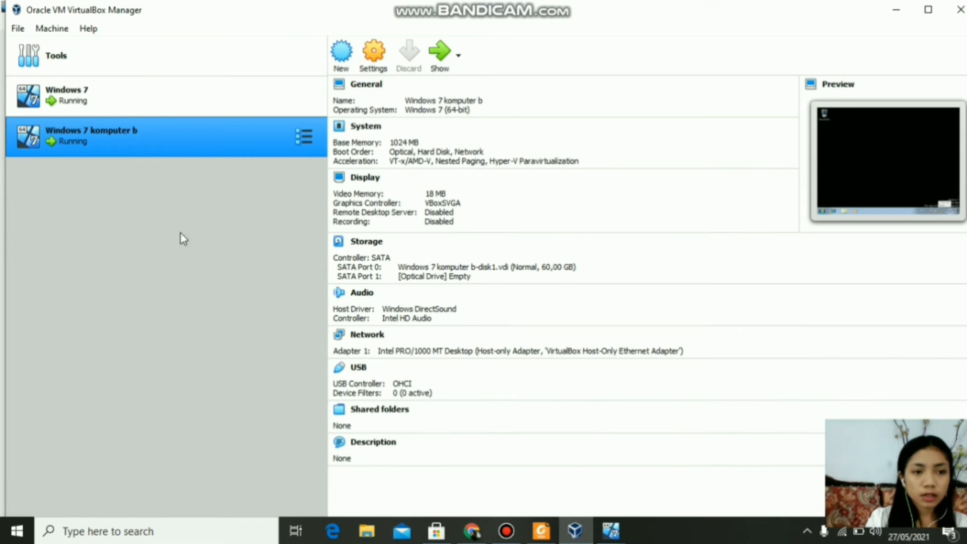
Bring the Windows 7 VM forward and open Computer's system properties
click(611, 530)
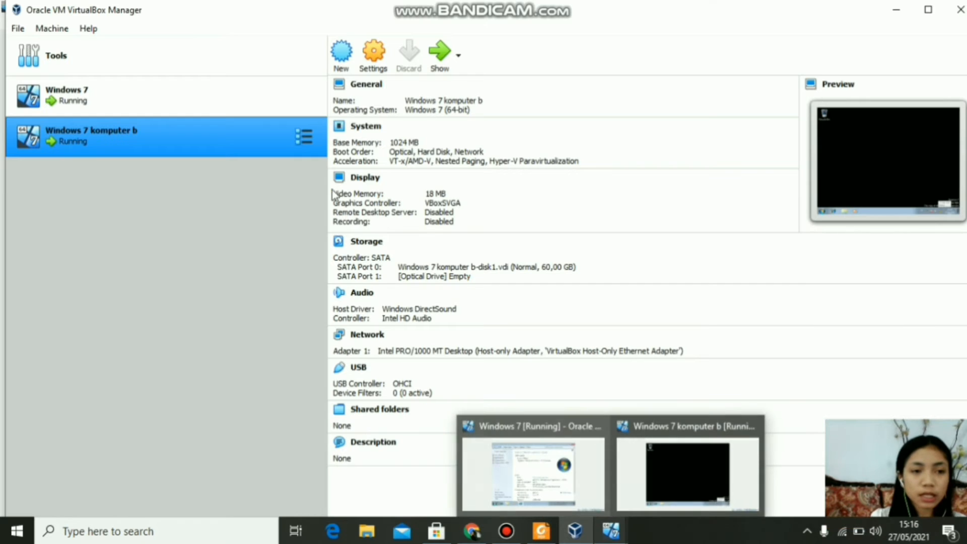
click(252, 114)
click(606, 532)
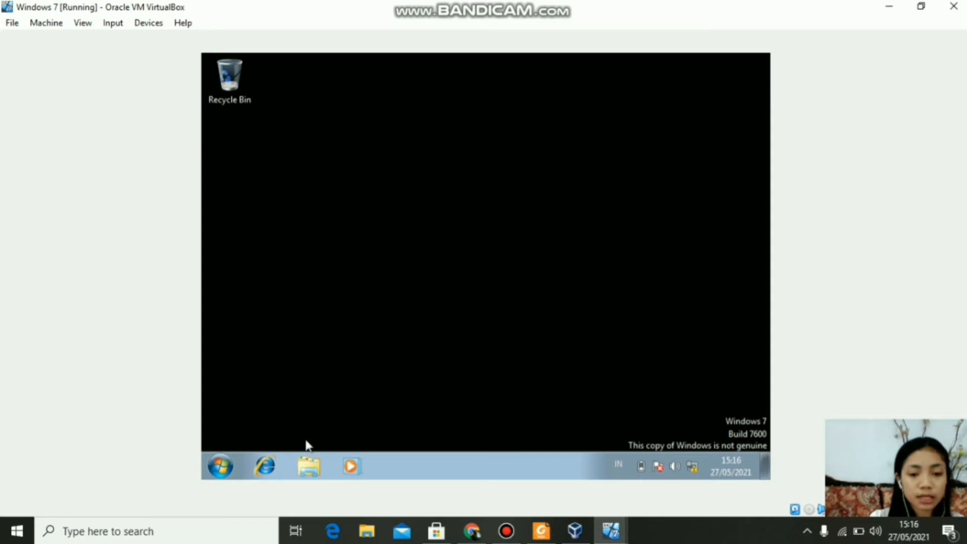
click(309, 465)
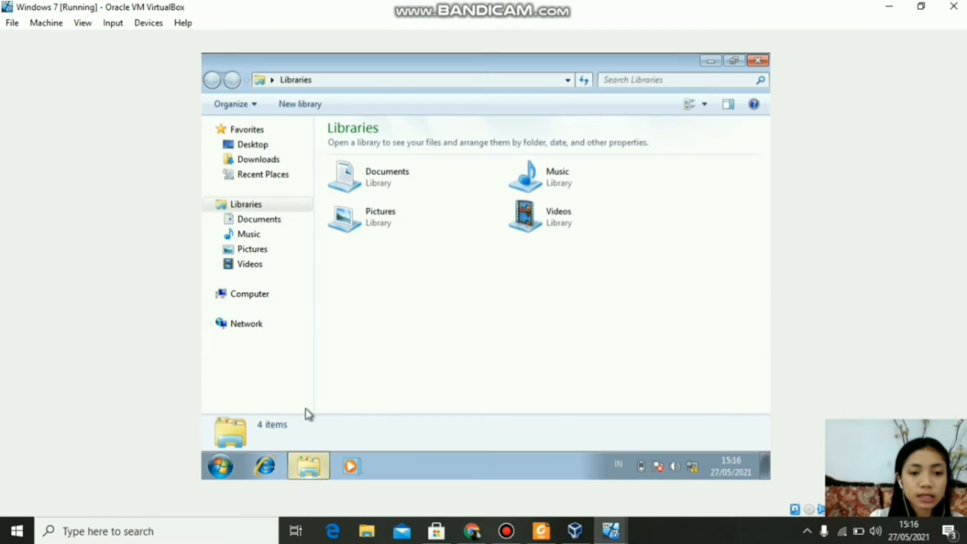
right_click(287, 296)
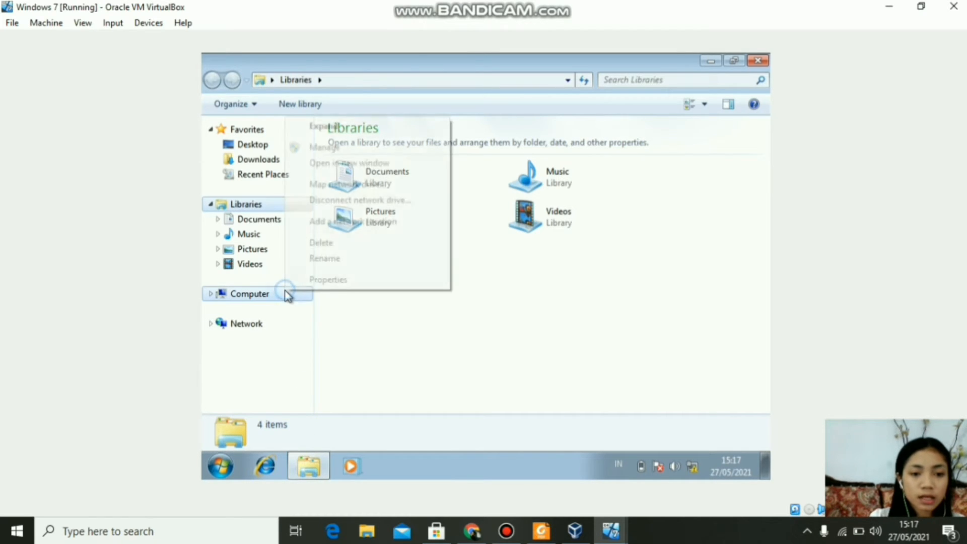
click(332, 280)
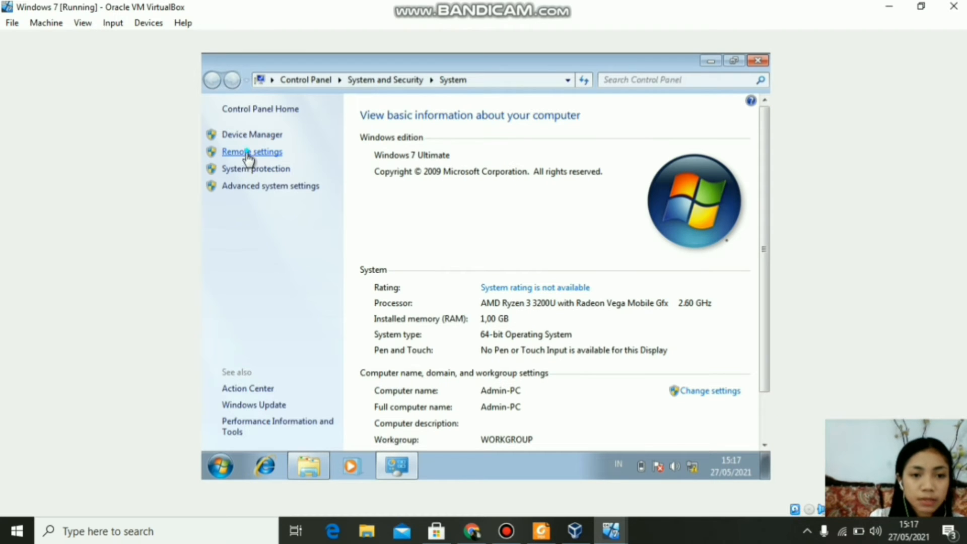
Enable Remote Assistance and allow Remote Desktop connections from any version
click(246, 154)
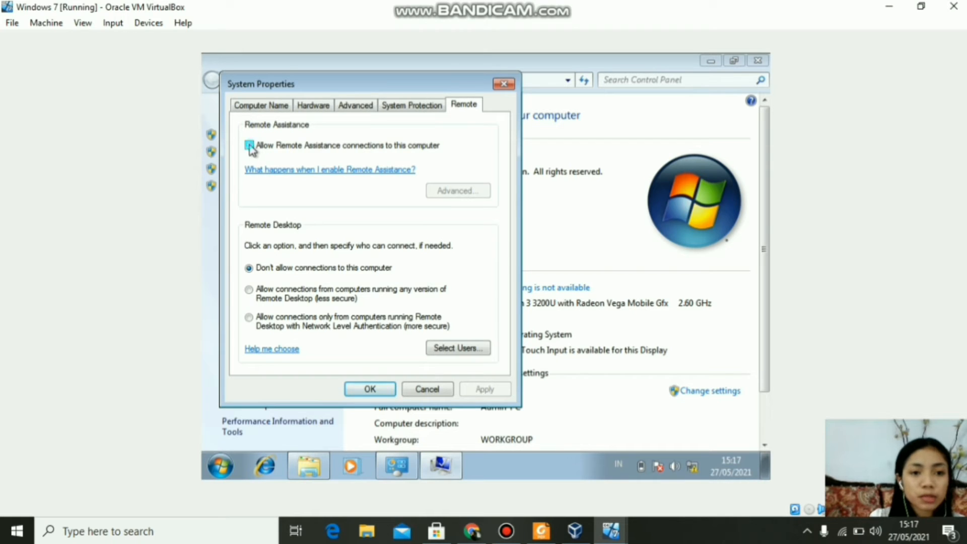
click(250, 145)
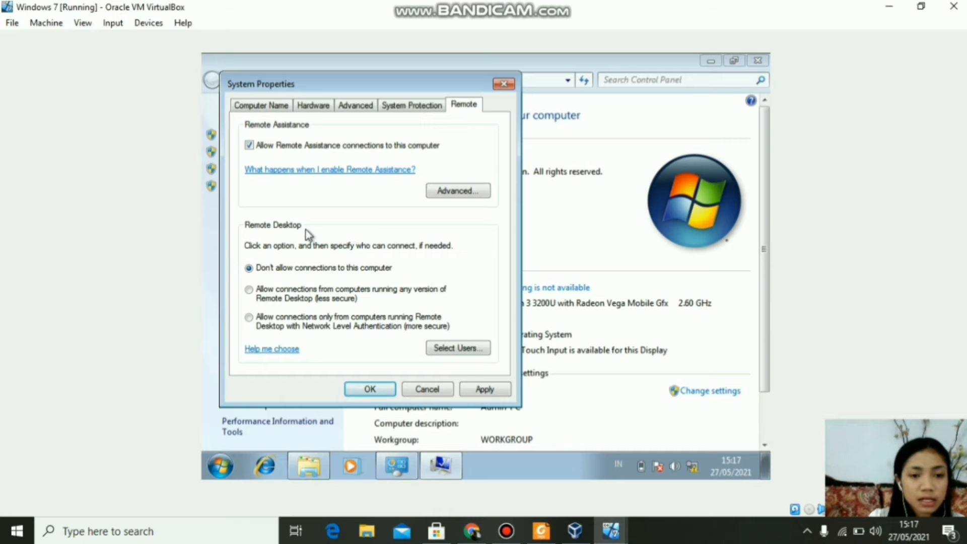
click(249, 290)
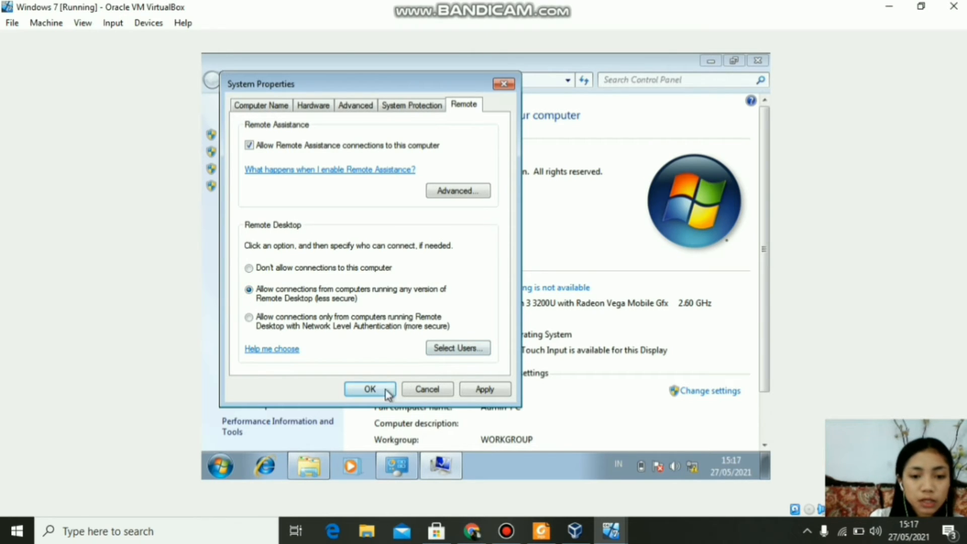
click(373, 393)
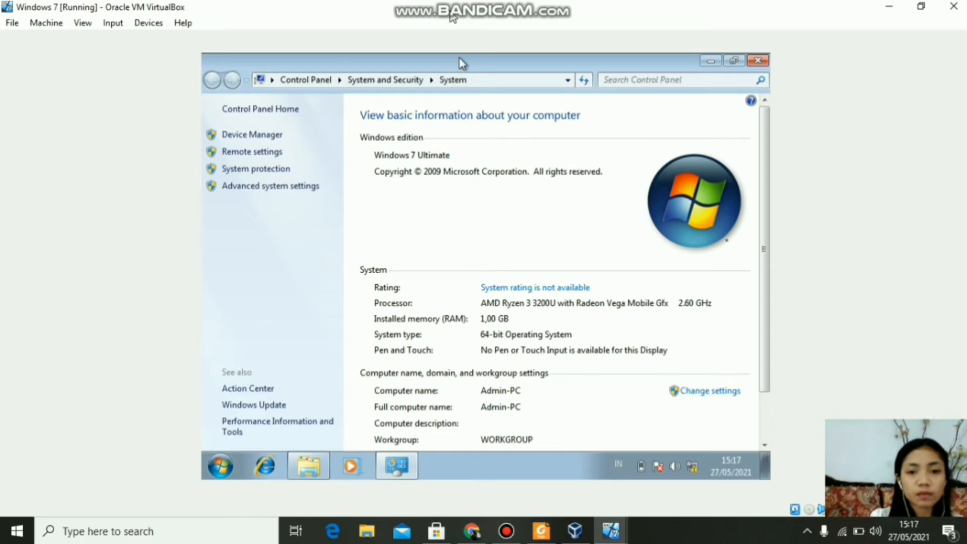
Close the System page and open the Local Area Connection's IPv4 properties
click(756, 61)
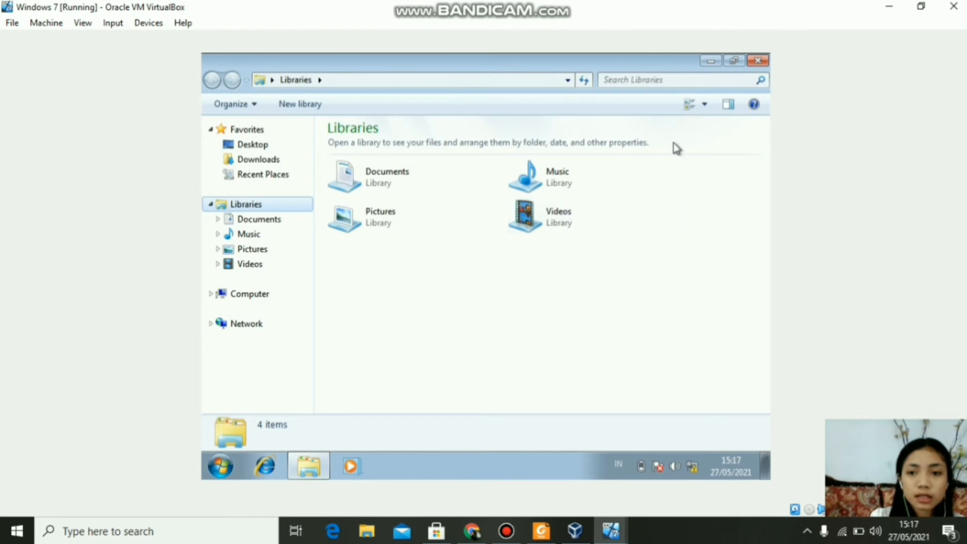
right_click(271, 326)
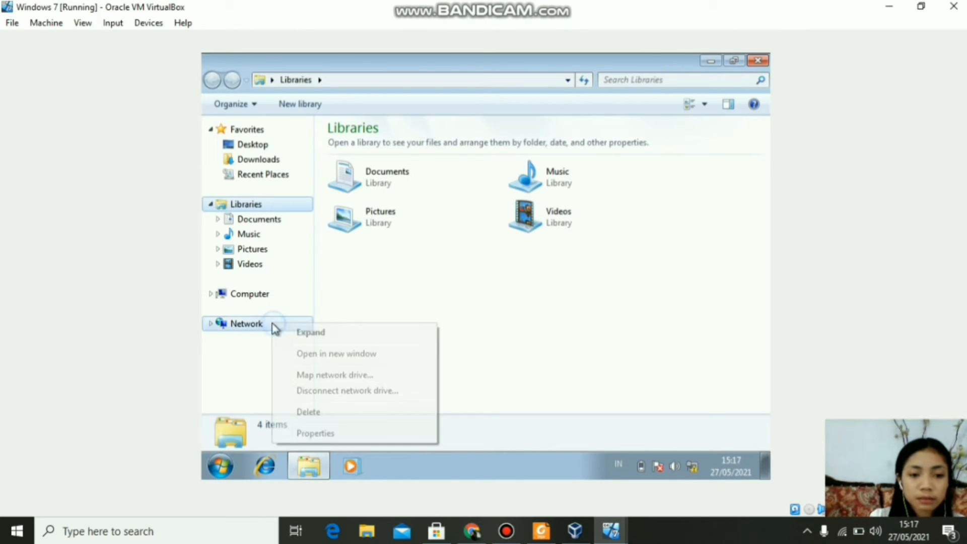
click(331, 432)
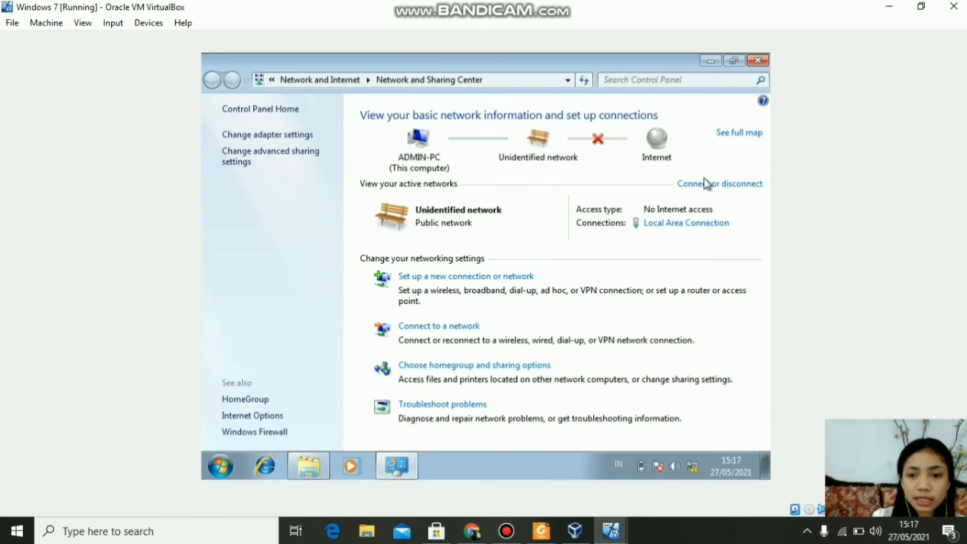
click(677, 224)
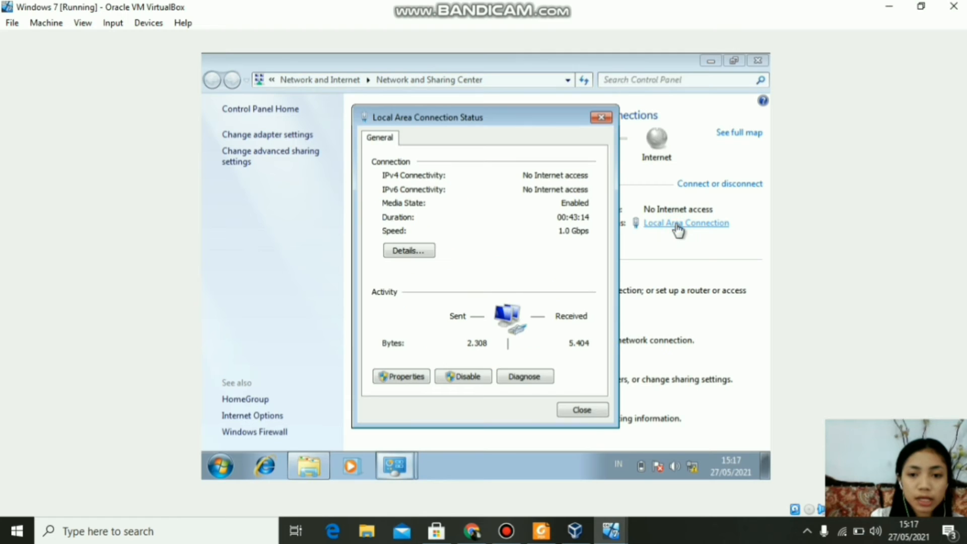
click(422, 378)
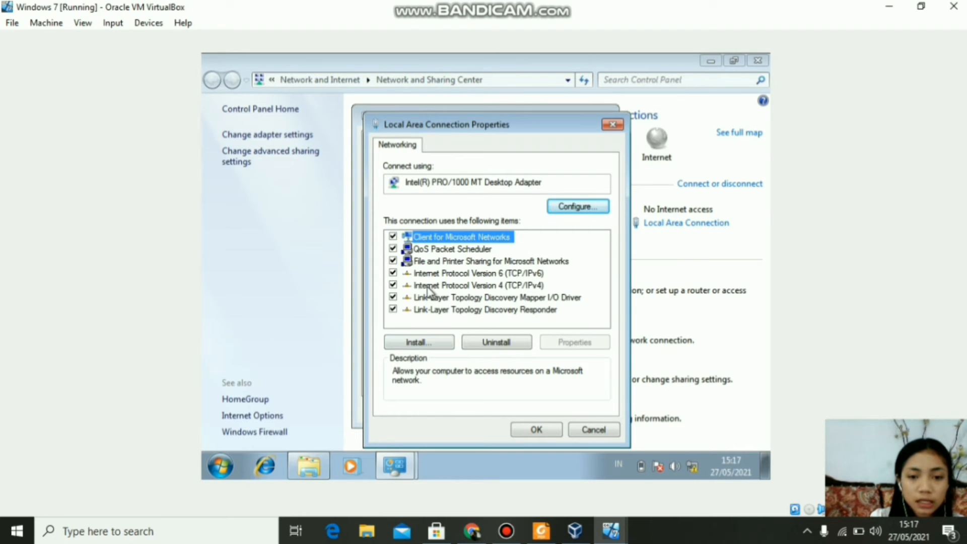
click(428, 286)
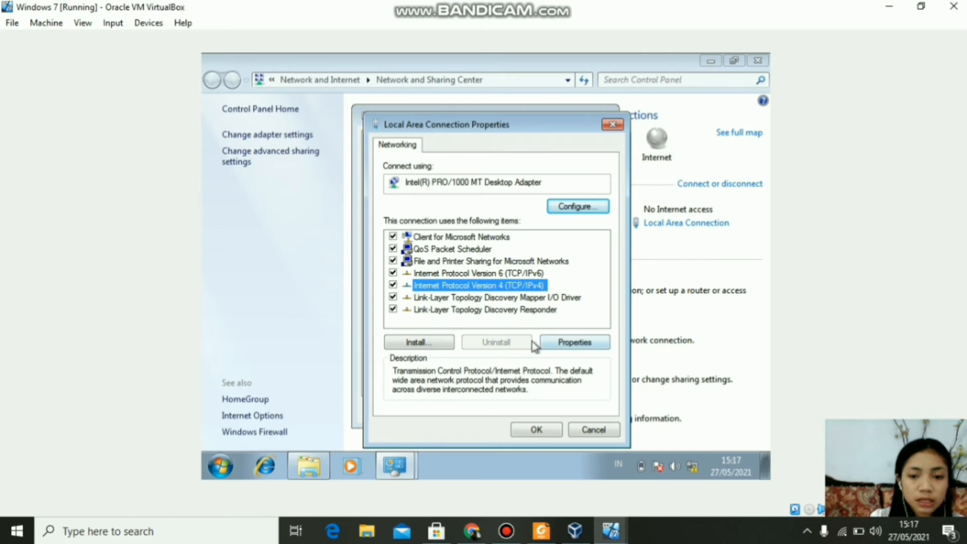
click(555, 348)
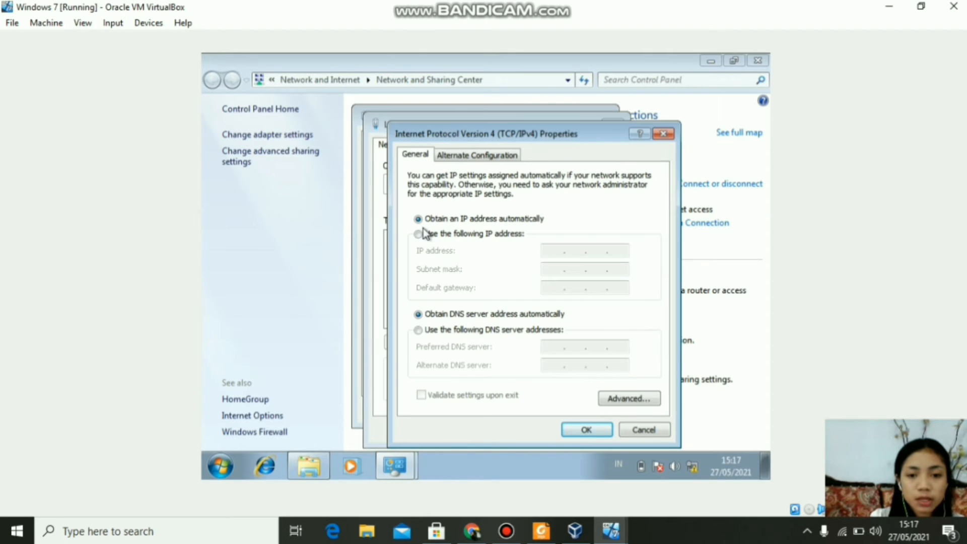
Assign static IPv4 192.168.1.2, mask 255.255.255.0, and close the network windows
click(418, 234)
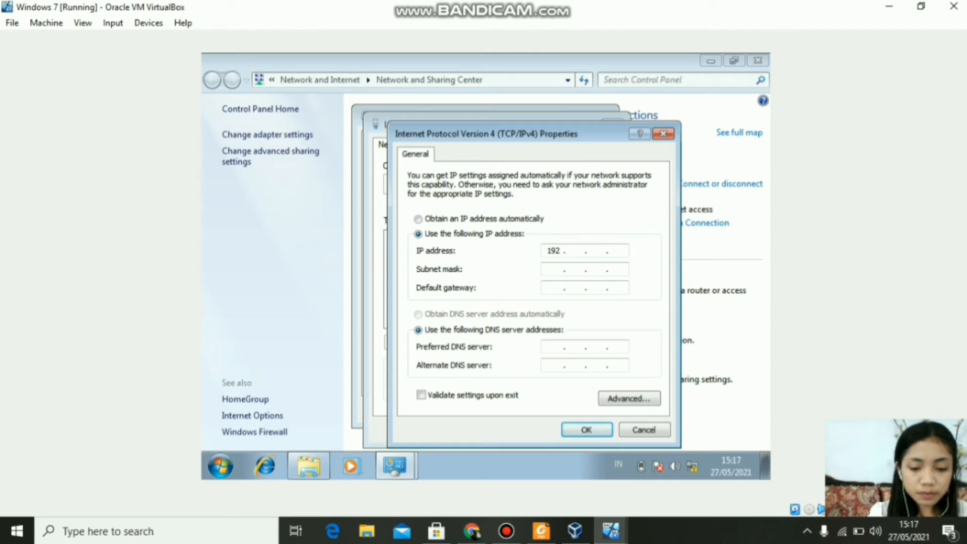
text(192 . 16 )
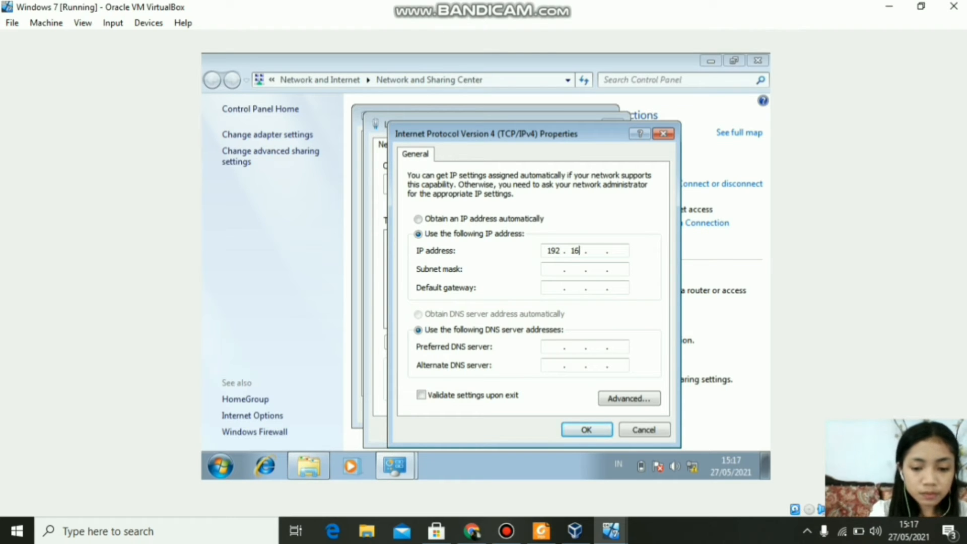
text(8)
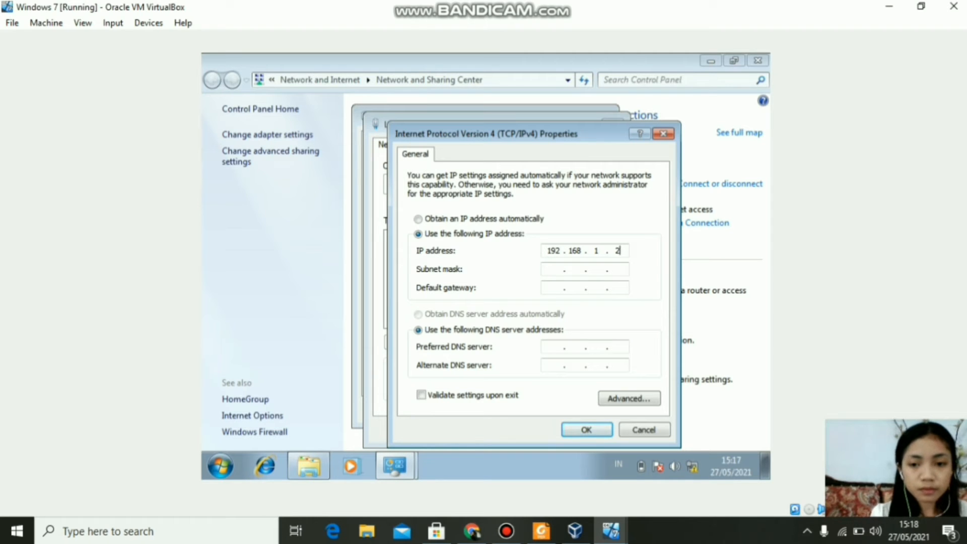
click(565, 268)
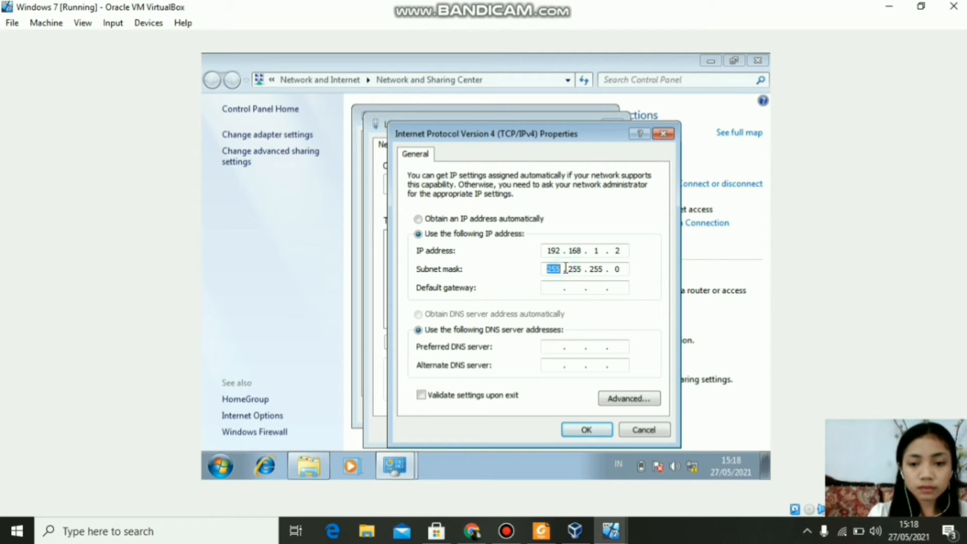
click(579, 430)
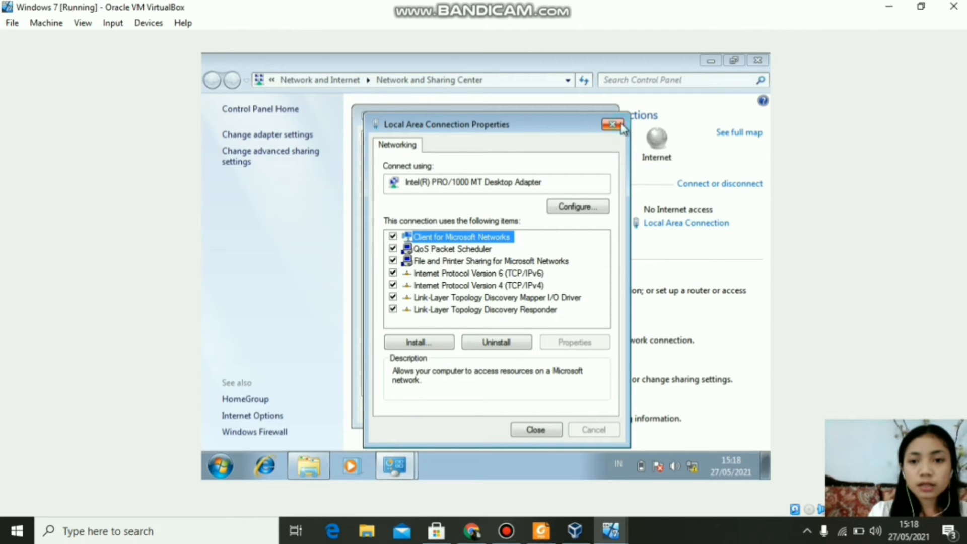
click(613, 125)
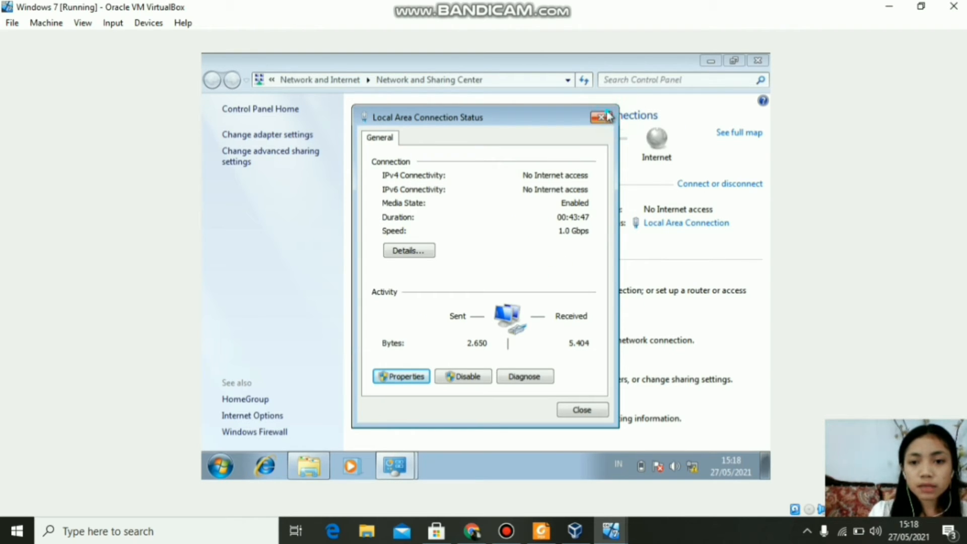
click(604, 116)
click(760, 62)
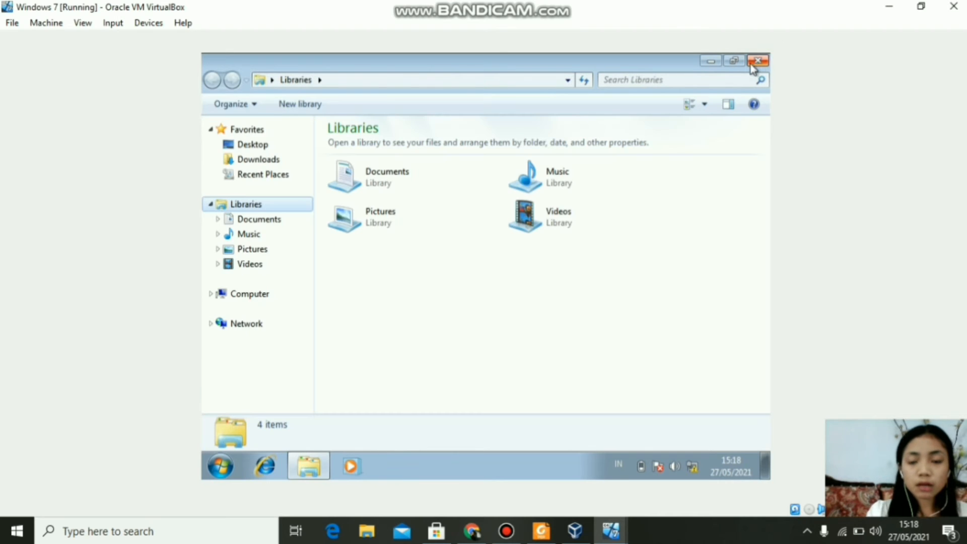
click(753, 60)
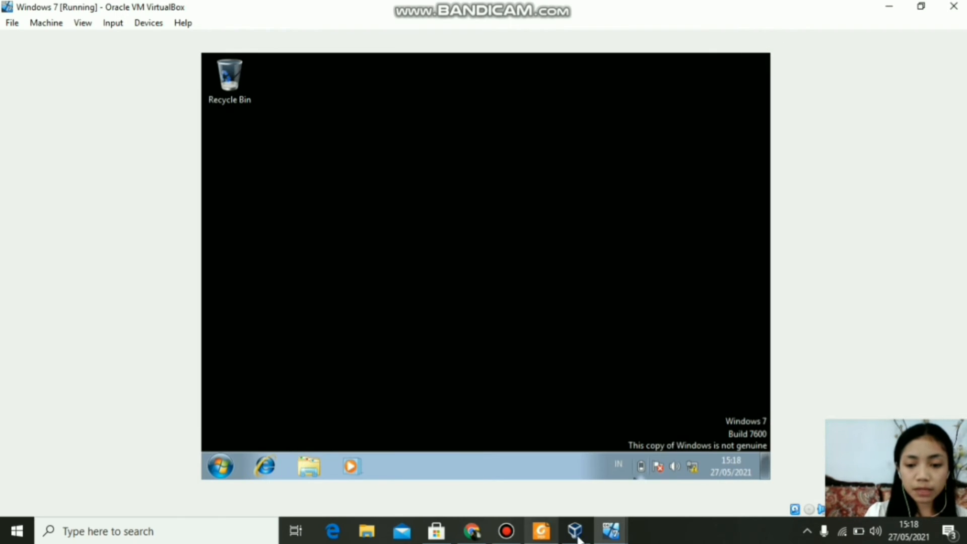
Switch to komputer b and open its Local Area Connection IPv4 properties
click(611, 530)
click(668, 457)
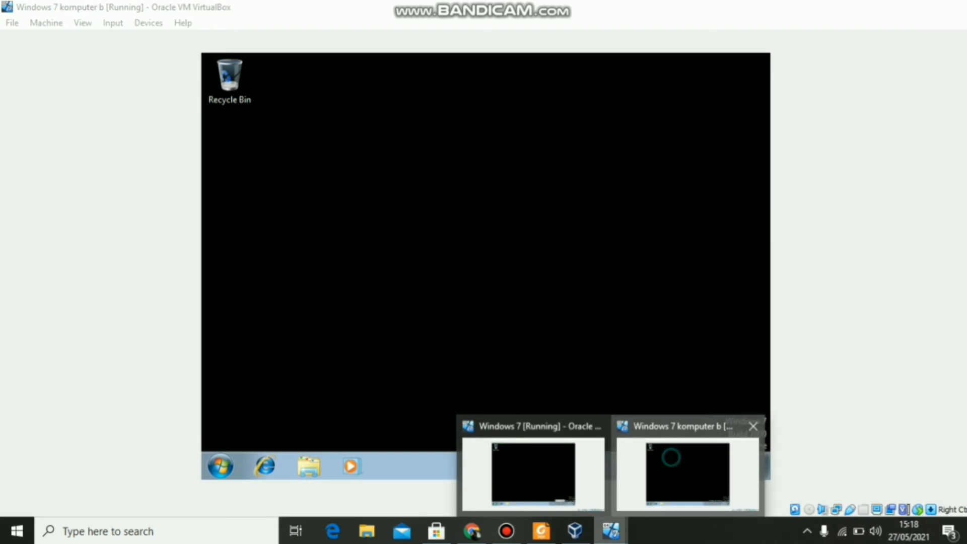
click(309, 471)
right_click(282, 326)
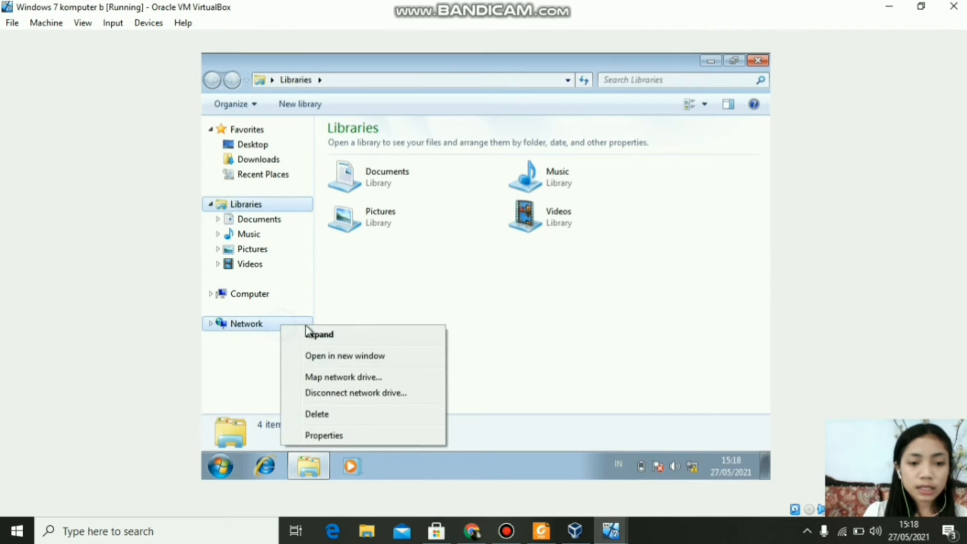
click(356, 435)
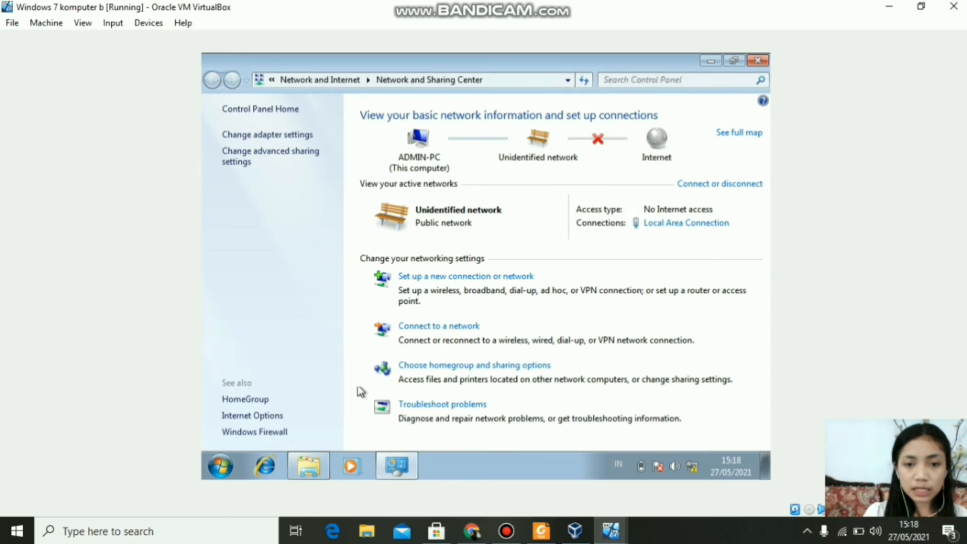
click(670, 228)
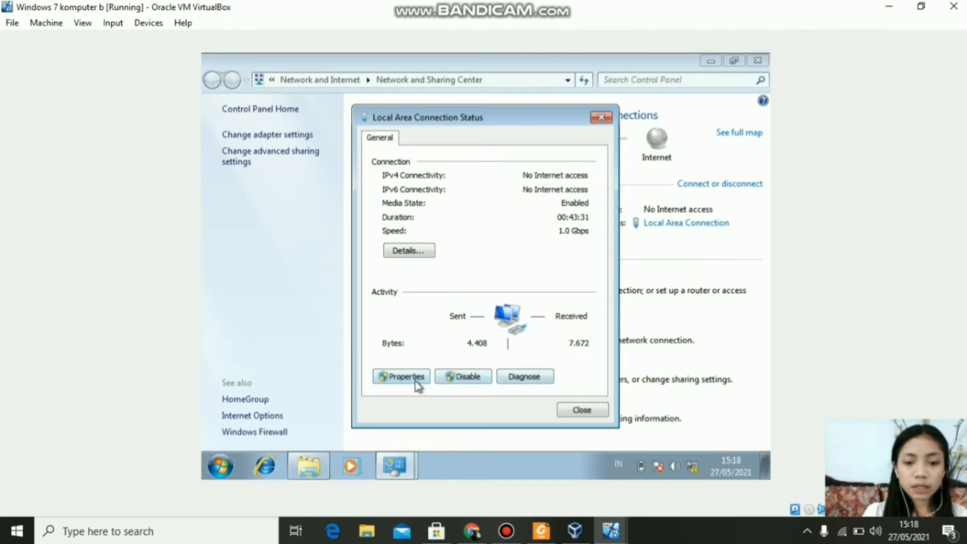
click(416, 384)
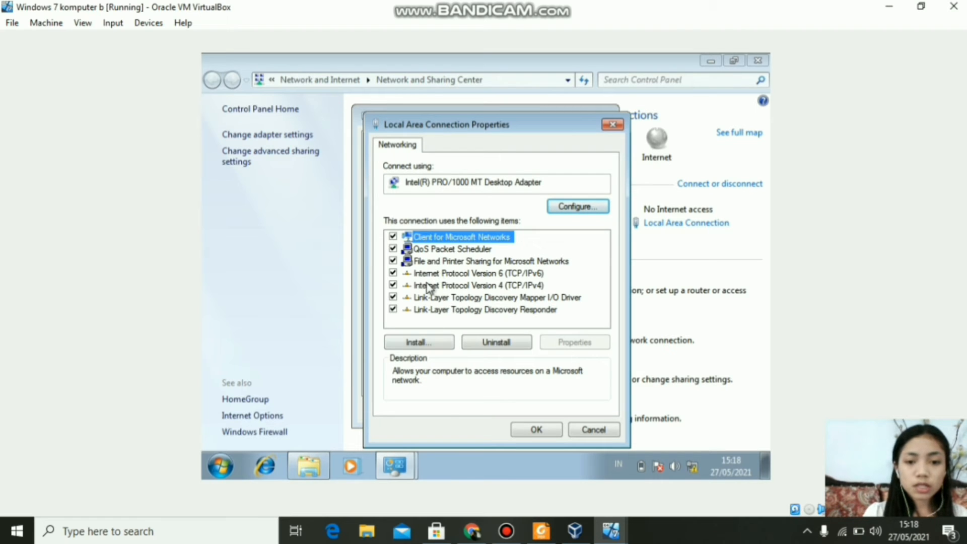
click(427, 286)
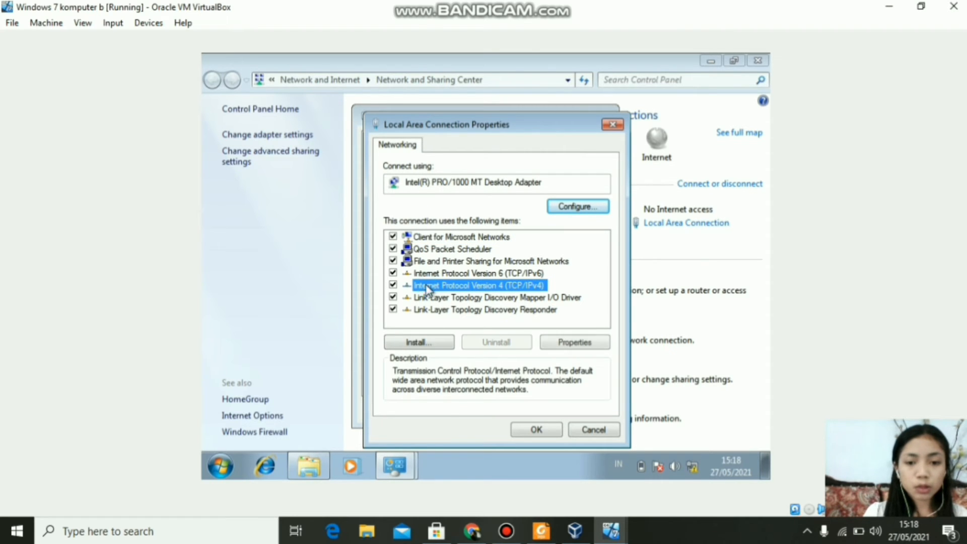
click(575, 342)
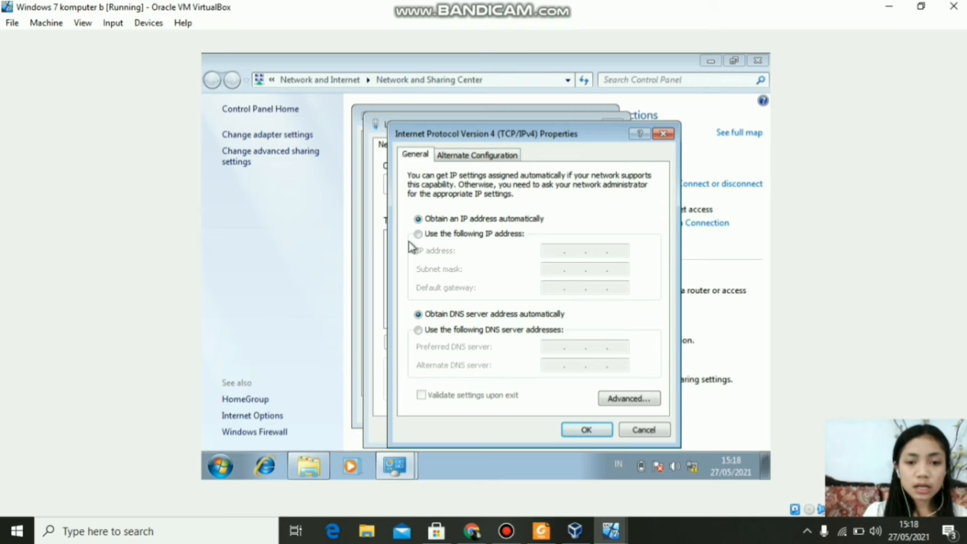
Enter static IP 192.168.1.3 with subnet mask 255.255.255.0
click(418, 234)
click(554, 253)
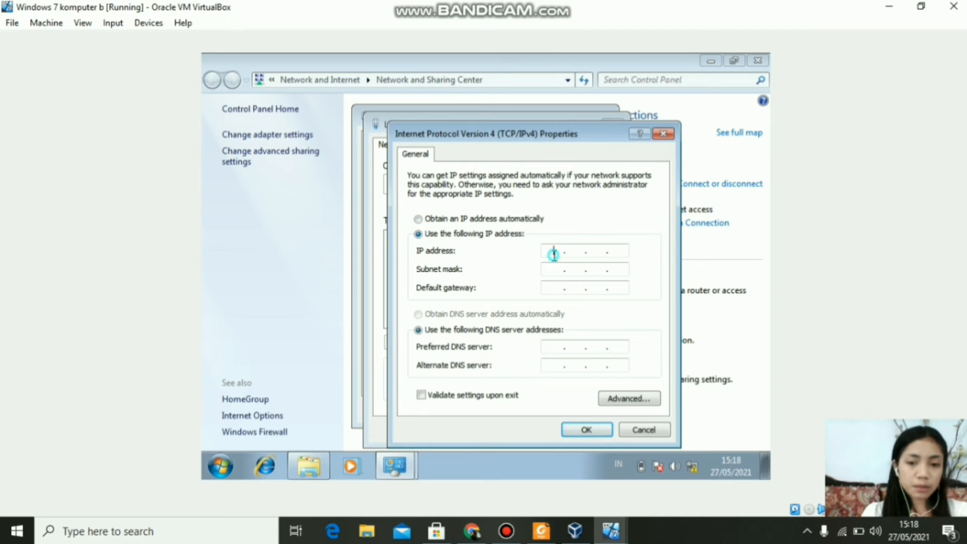
text(1)
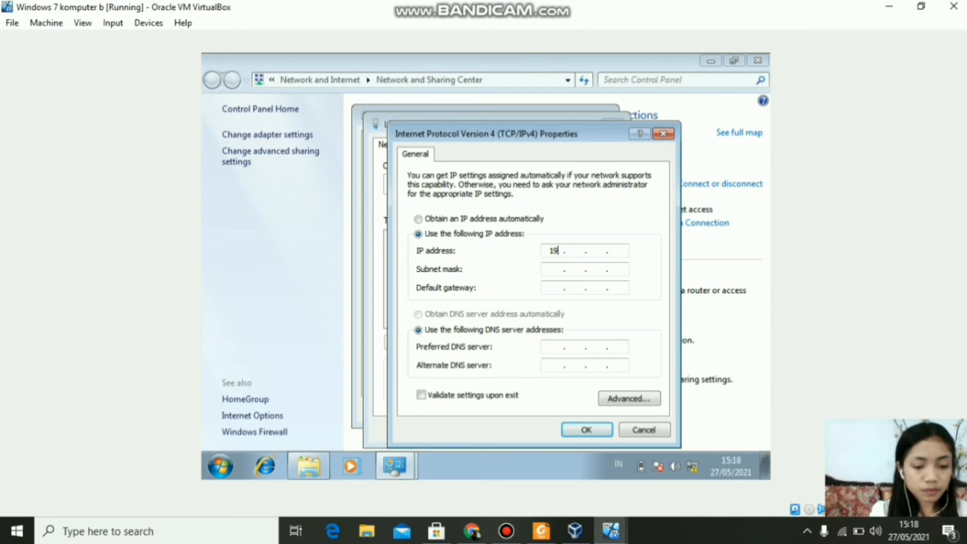
text(92 . 168)
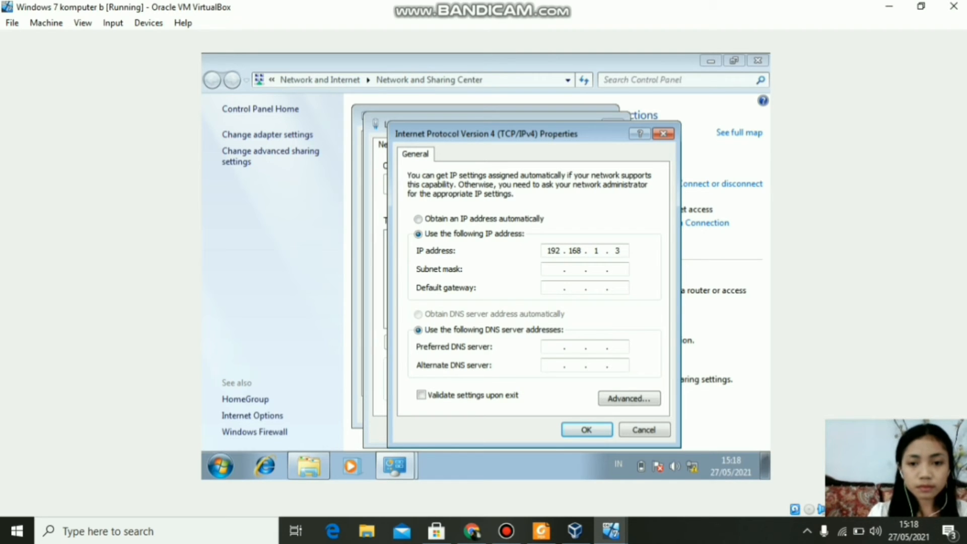
text( . 1 . 3)
click(548, 267)
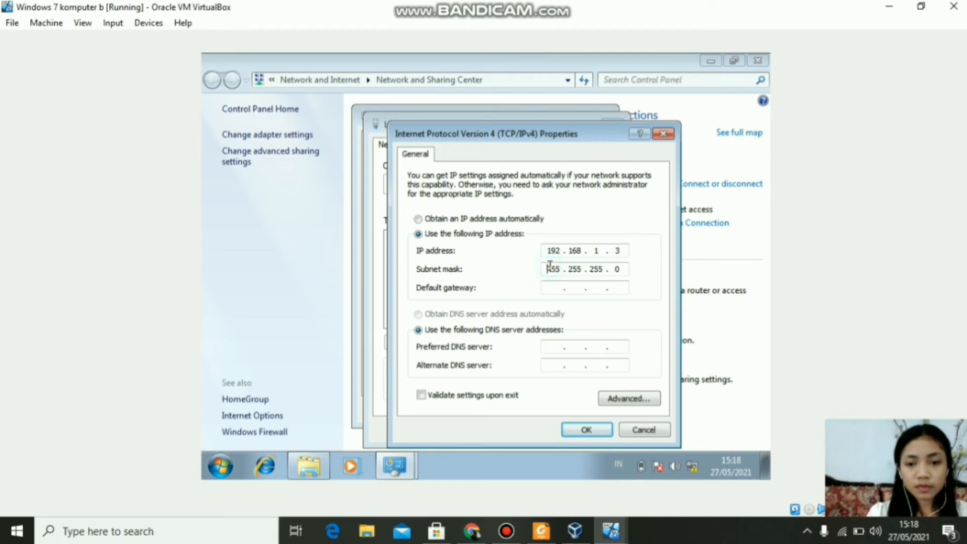
click(603, 434)
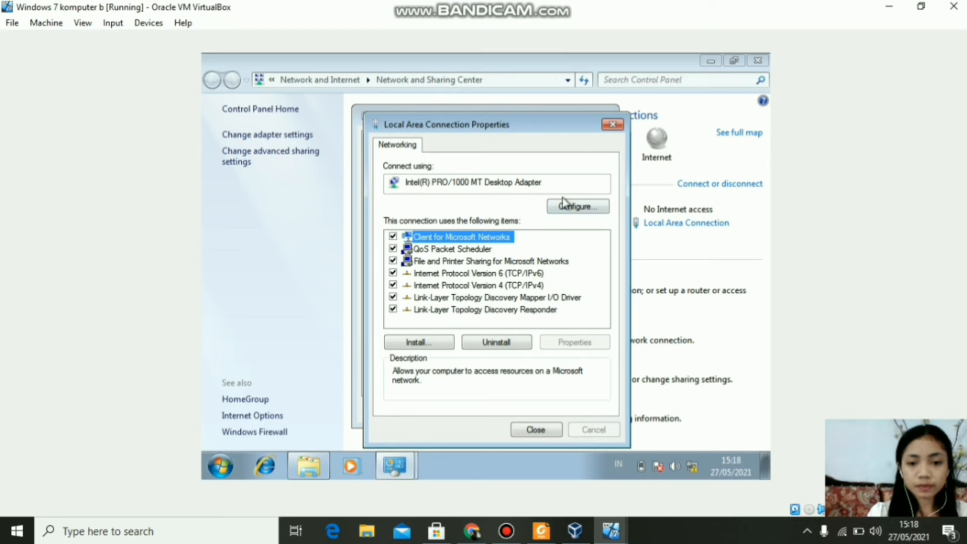
Close the connection dialogs, Network and Sharing Center, and Libraries window
click(609, 122)
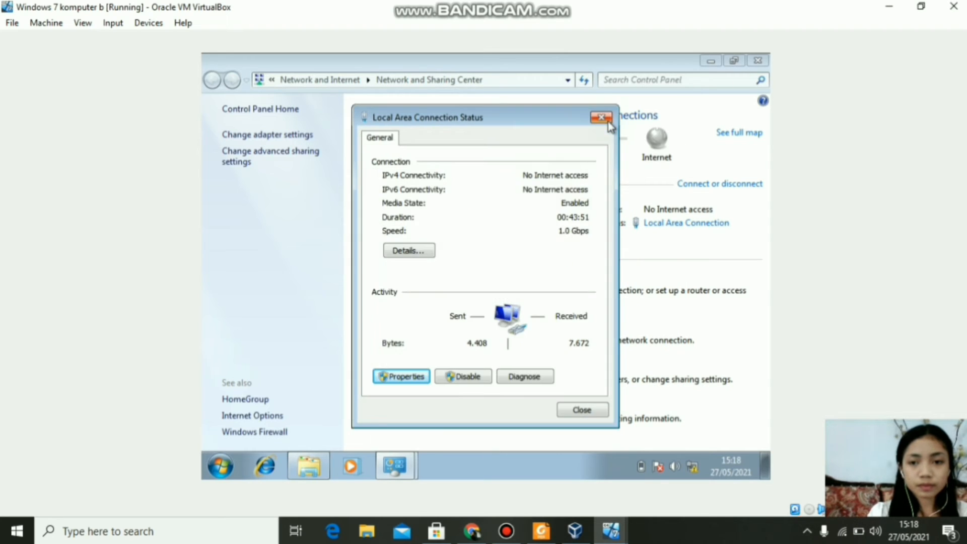
click(609, 123)
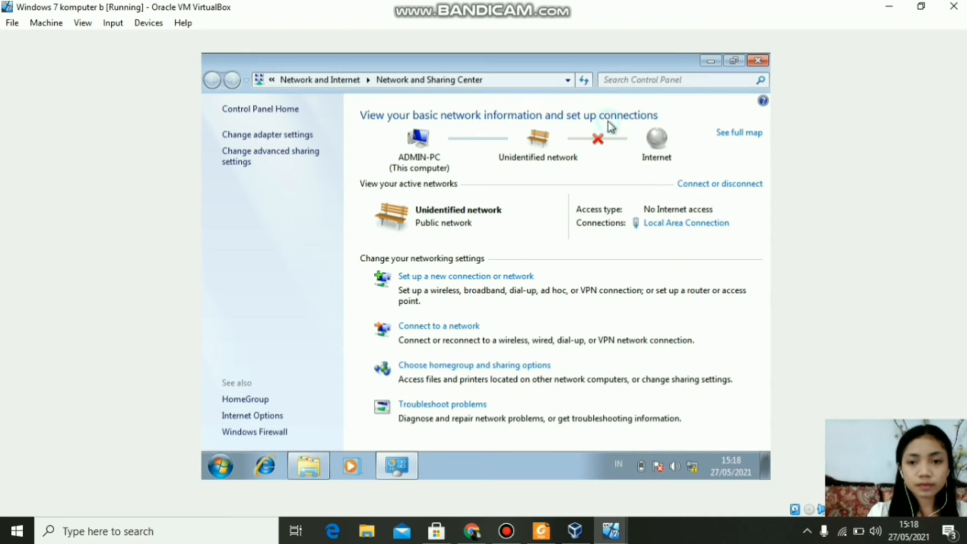
click(758, 61)
click(760, 61)
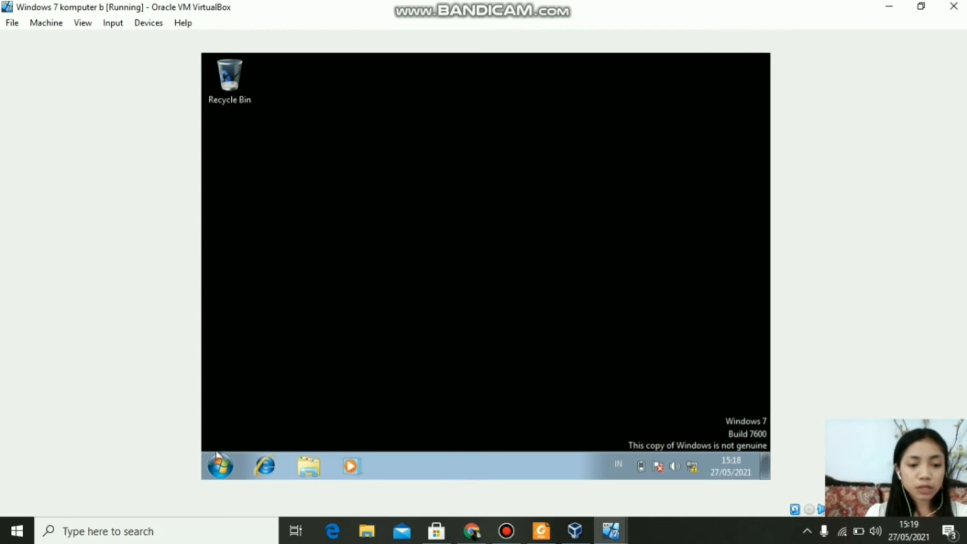
Find Windows Firewall via a 'fire' search and turn it off for private and public networks
click(220, 466)
click(262, 427)
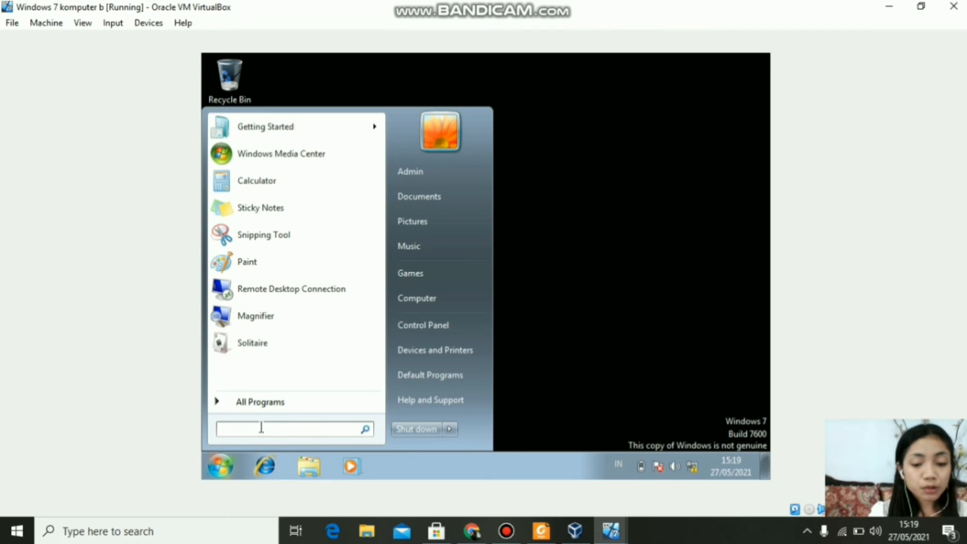
text(fire)
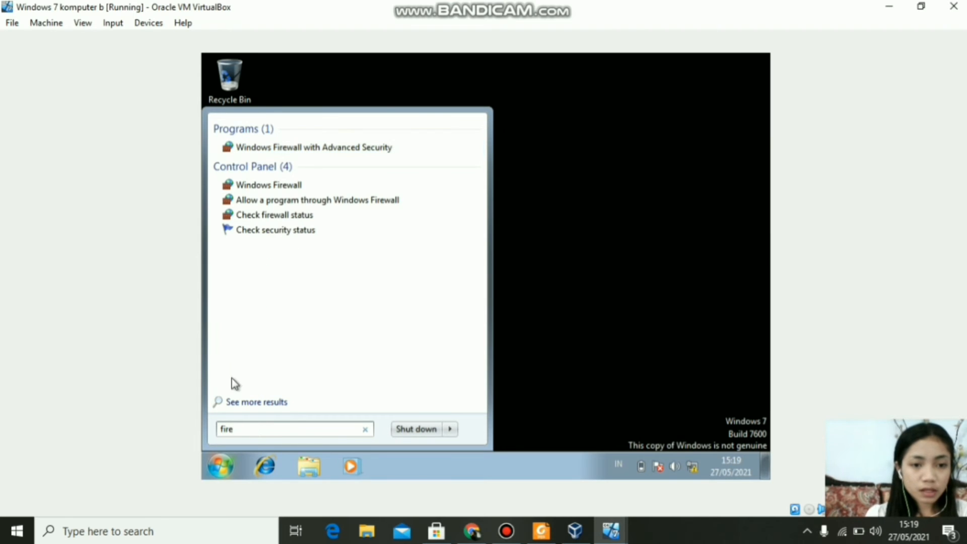
click(304, 187)
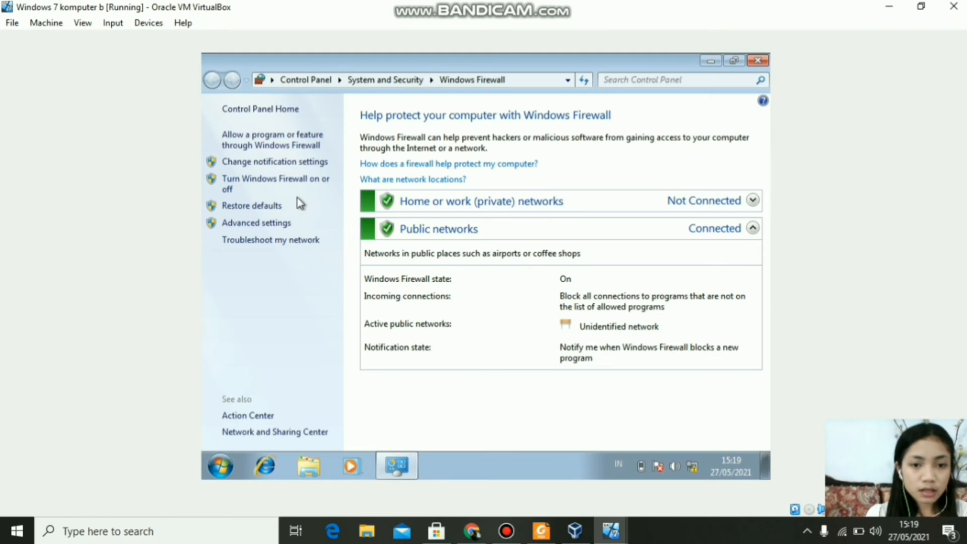
click(328, 178)
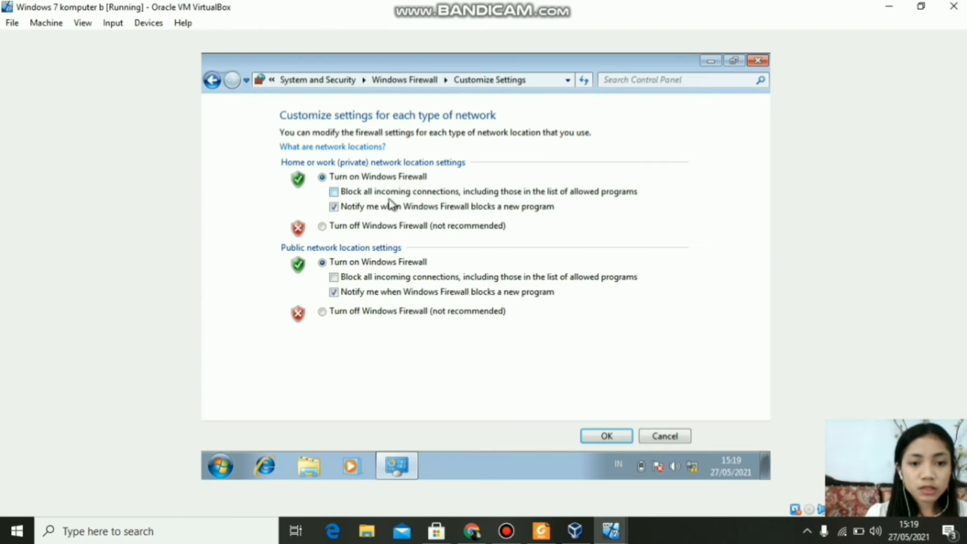
click(322, 225)
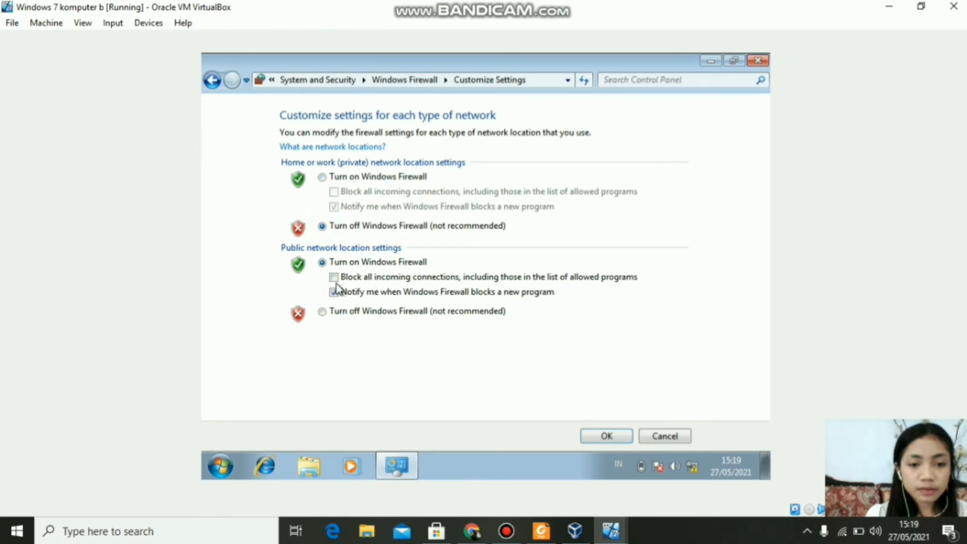
click(323, 315)
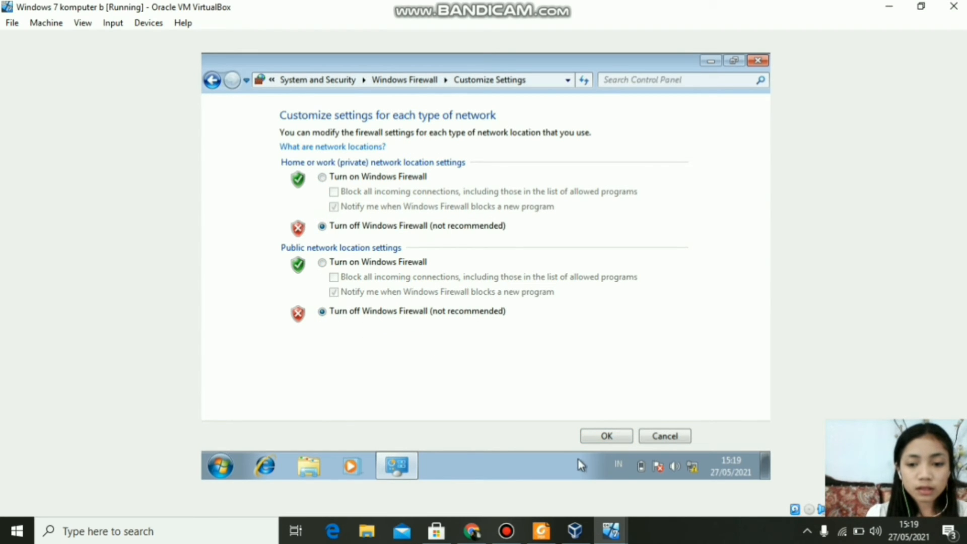
click(600, 437)
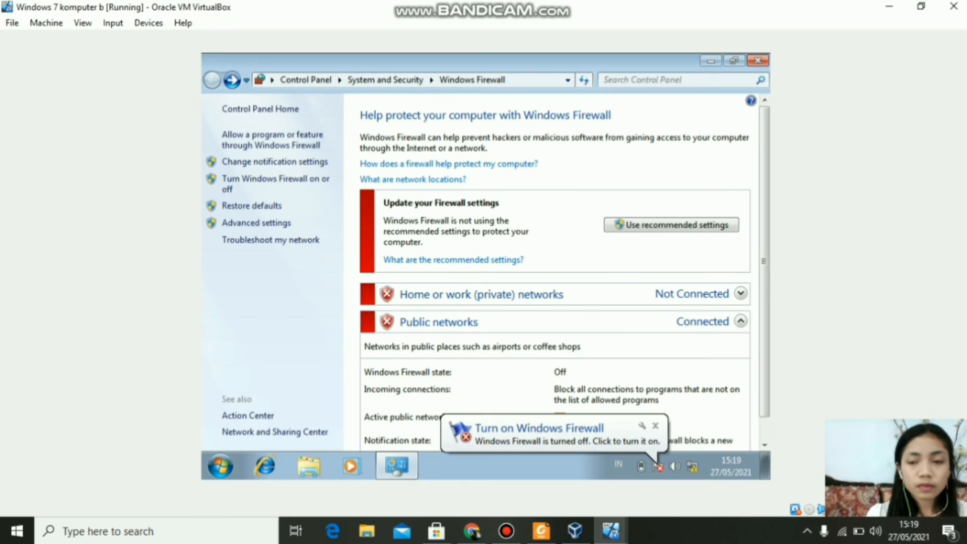
Close komputer b's Firewall window and switch to the Windows 7 VM
click(757, 61)
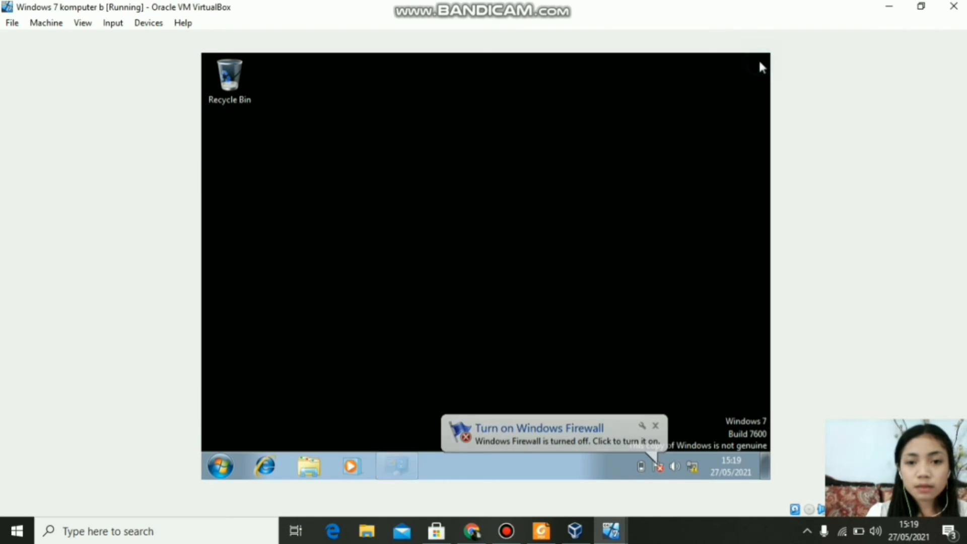
mouse_move(626, 534)
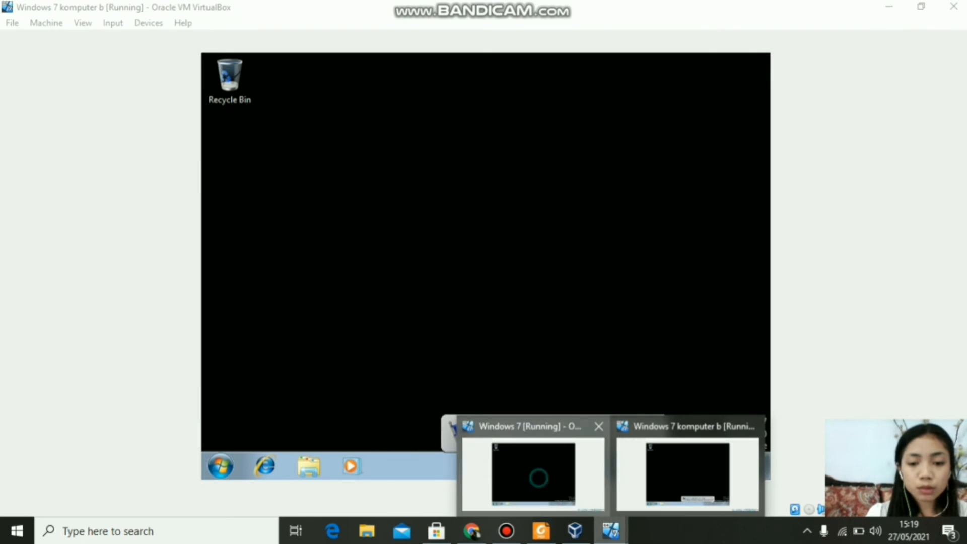
click(555, 509)
Search 'fire' and turn off Windows Firewall for private and public networks
click(222, 465)
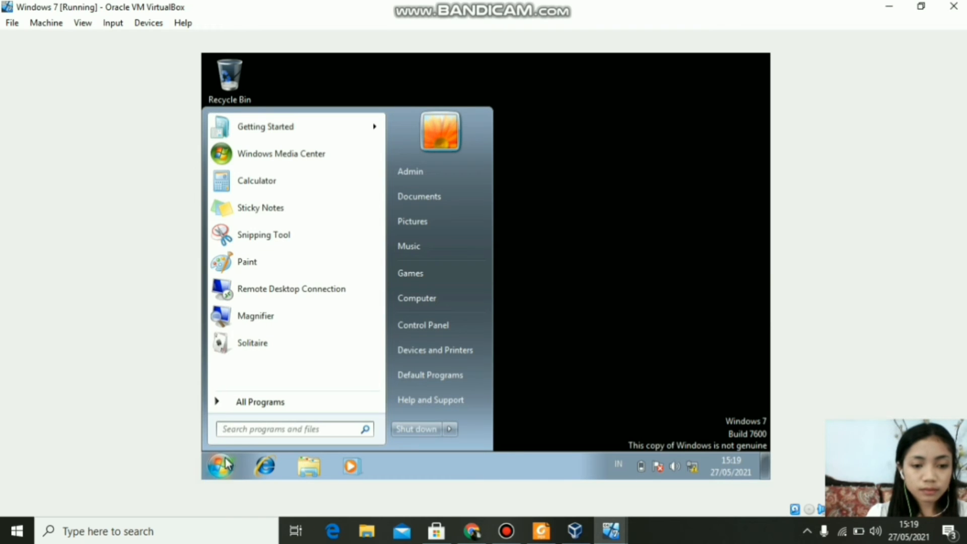
text(fire)
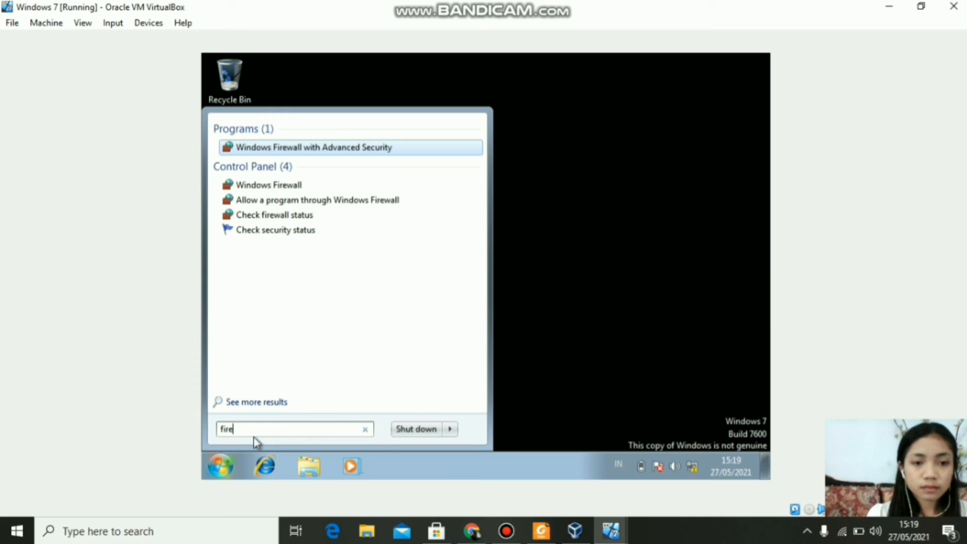
click(289, 186)
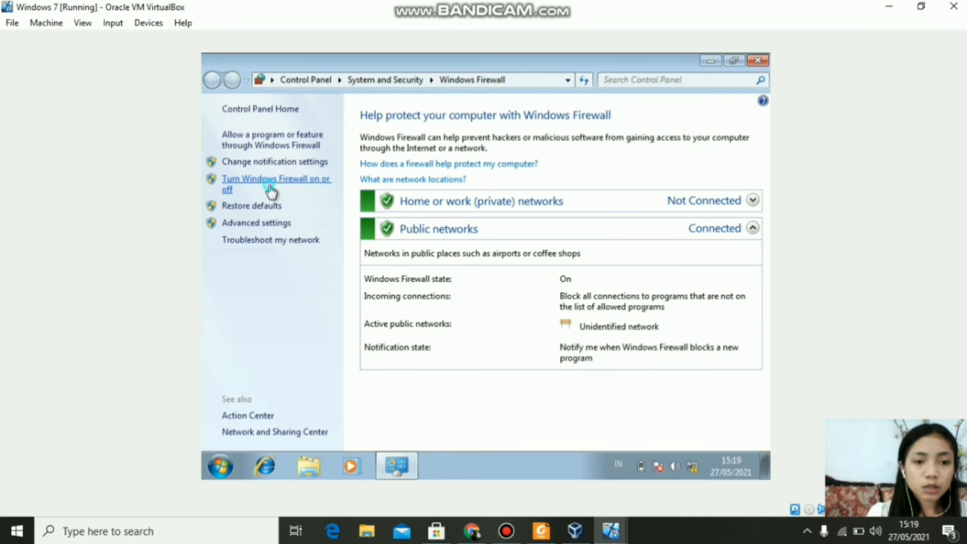
click(270, 189)
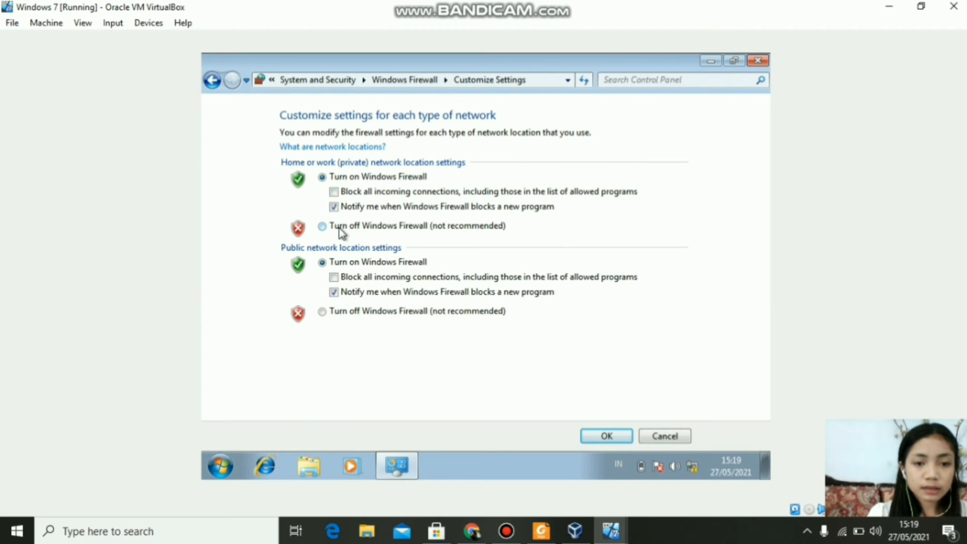
click(322, 225)
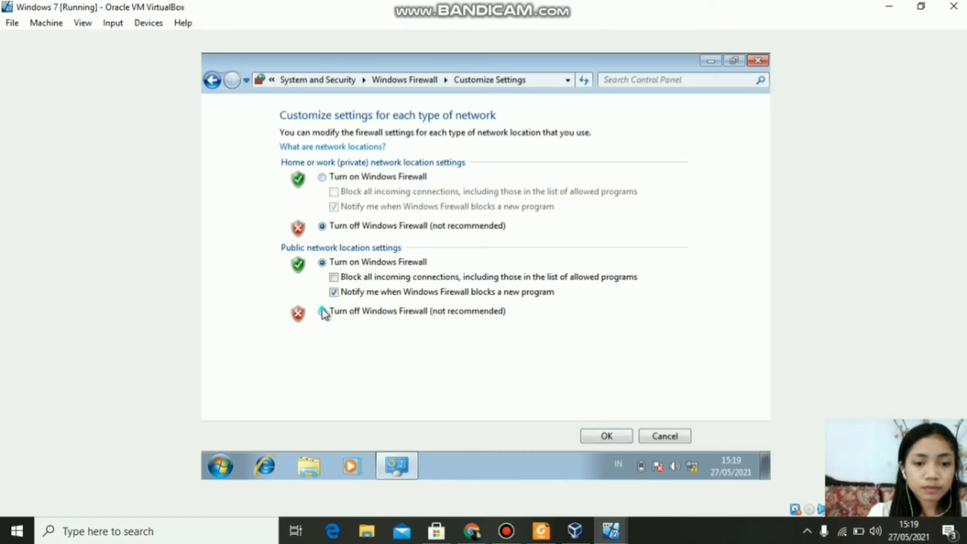
click(323, 312)
click(612, 437)
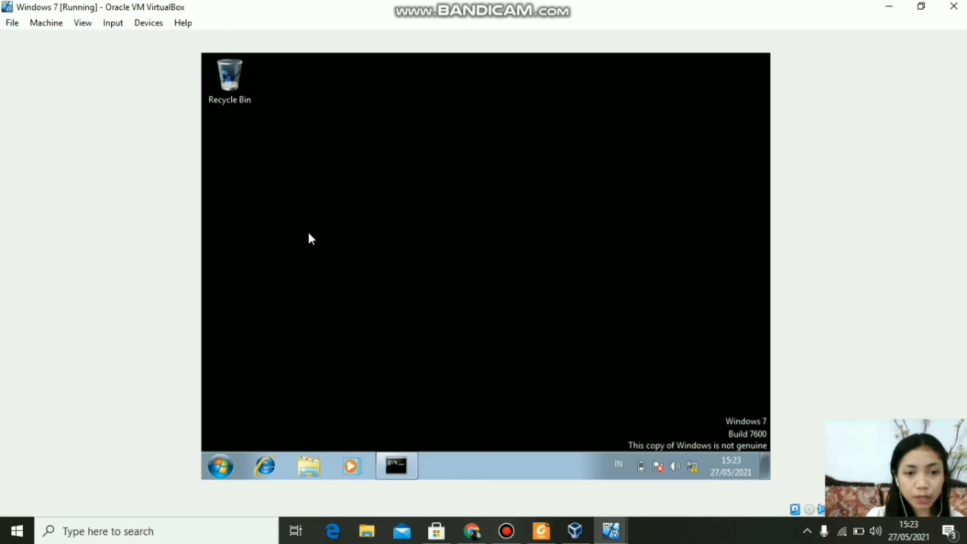
Launch cmd from the Start search and run 'ping 192.168.1.3'
click(220, 467)
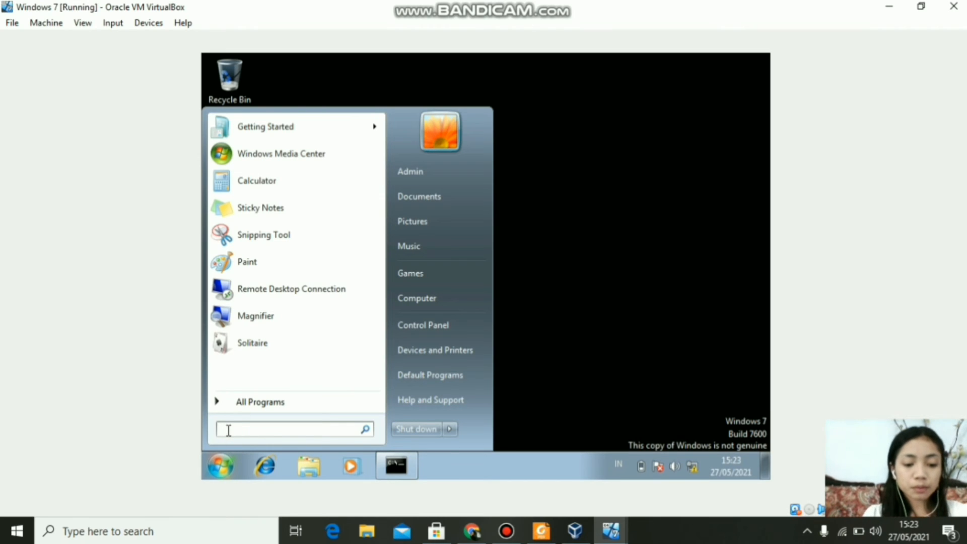
text(cmd)
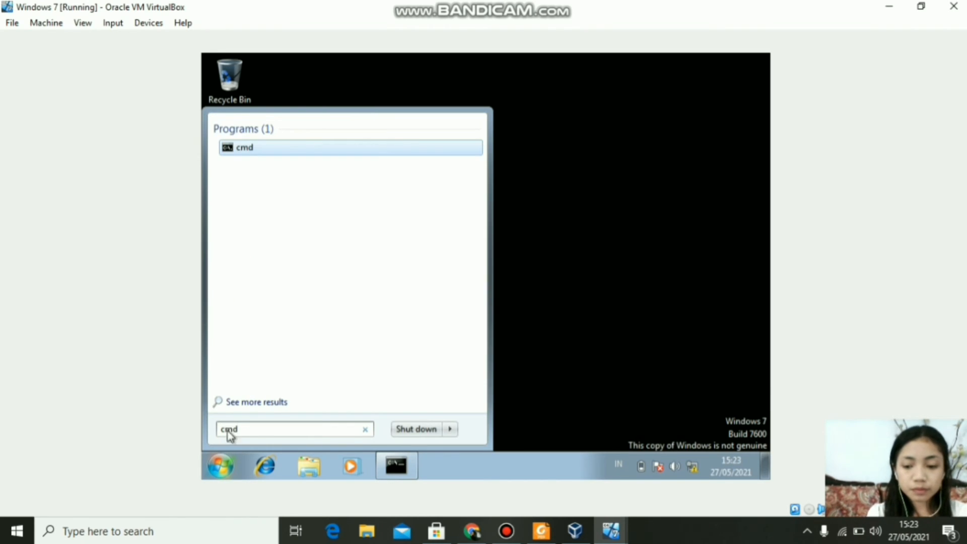
key(Return)
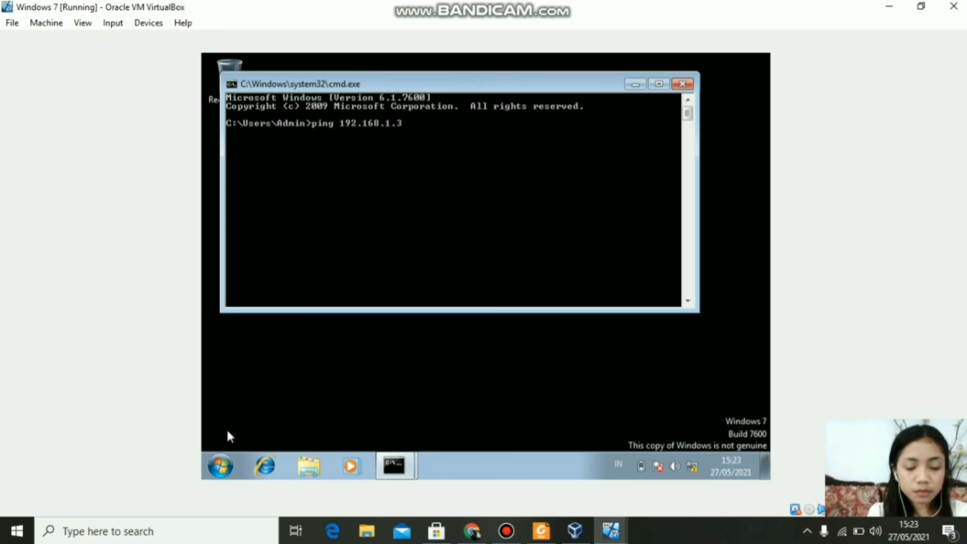
key(Return)
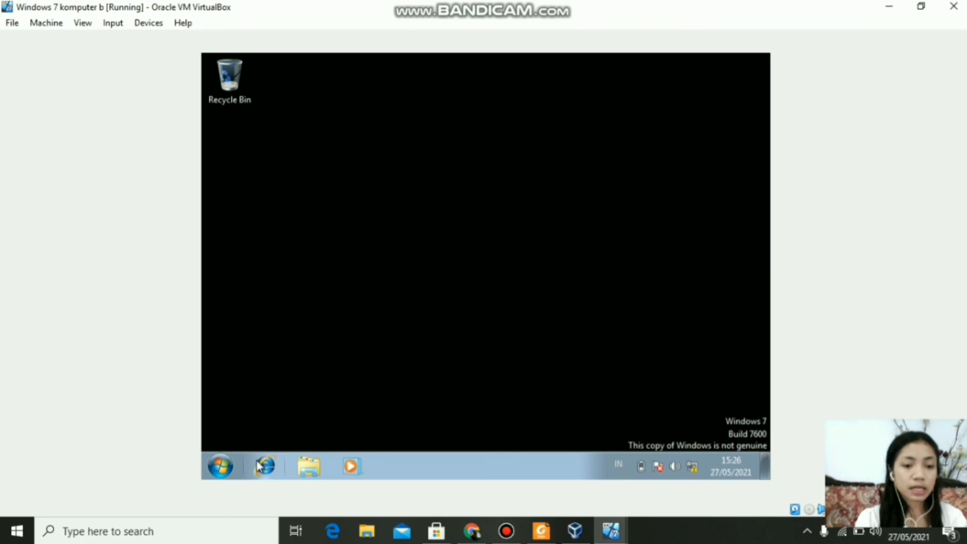
Launch Remote Desktop Connection on komputer b and enter the address 192.168.1.2
click(231, 465)
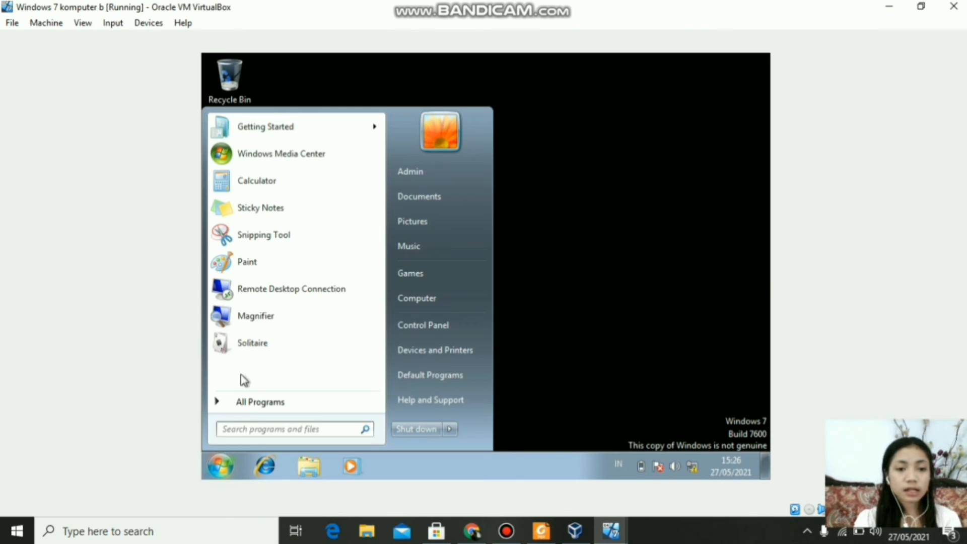
click(287, 289)
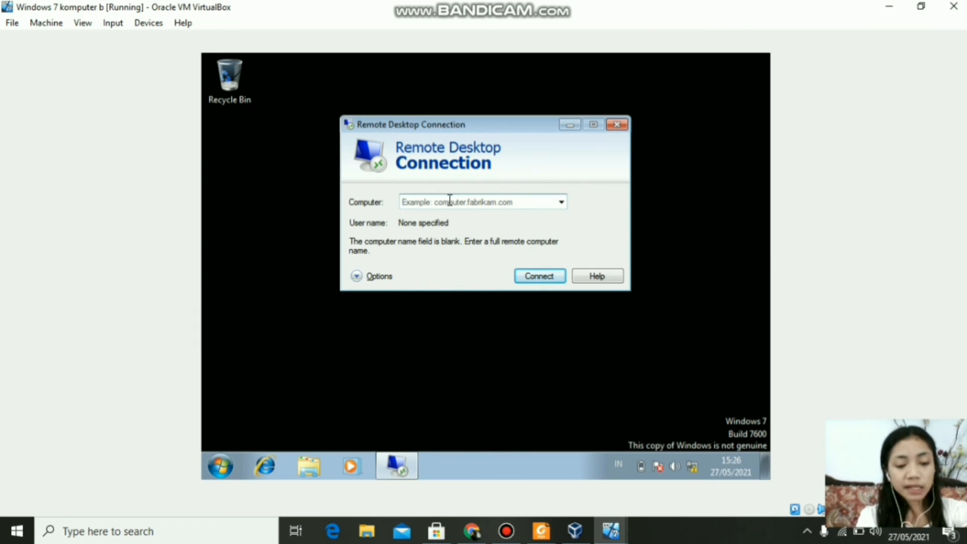
text(1)
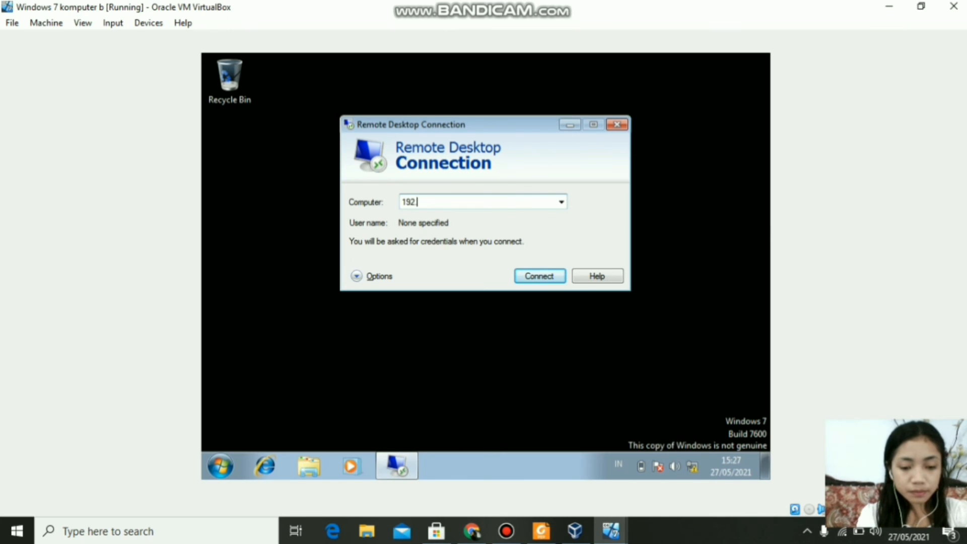
text(92.168.1.2)
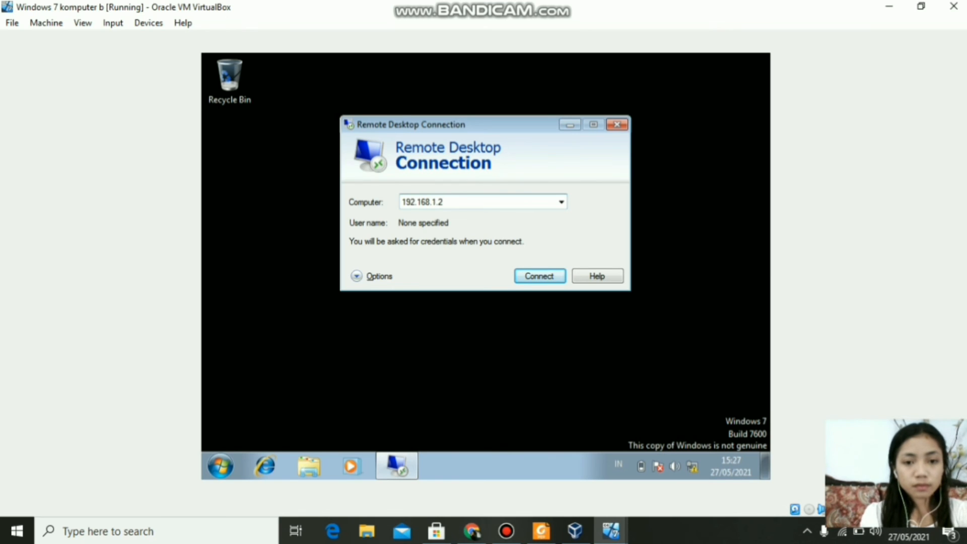
Set the remote display to Full Screen and the connection speed to LAN (10 Mbps or higher)
click(397, 280)
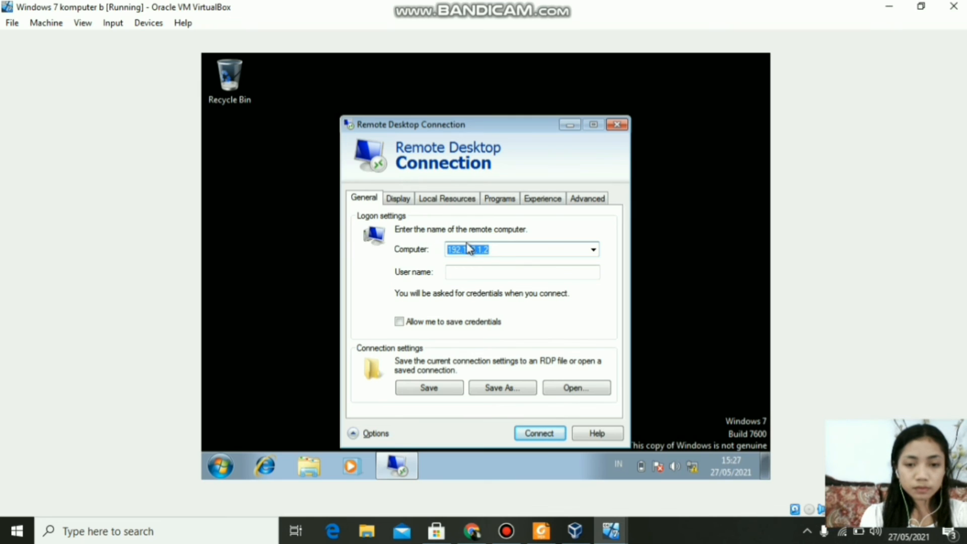
click(399, 199)
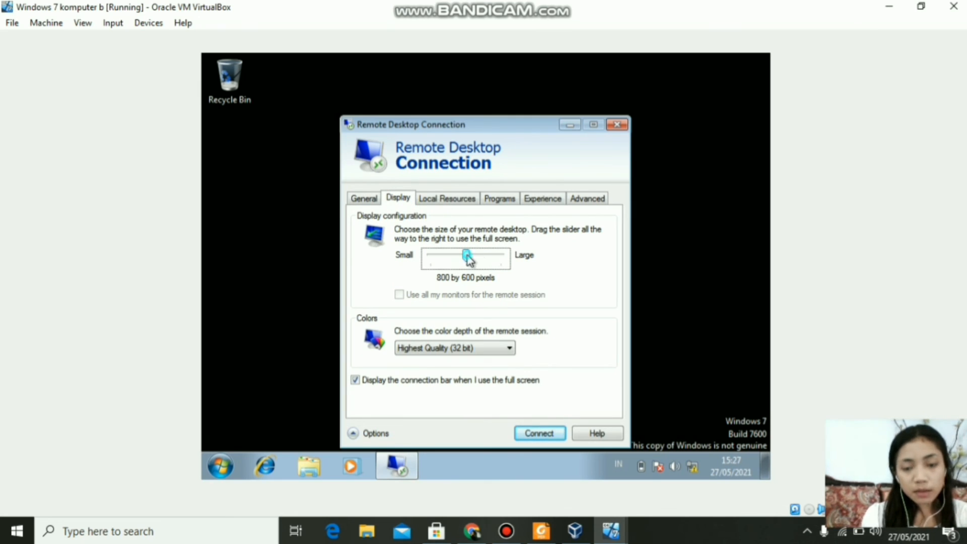
drag(467, 256, 529, 248)
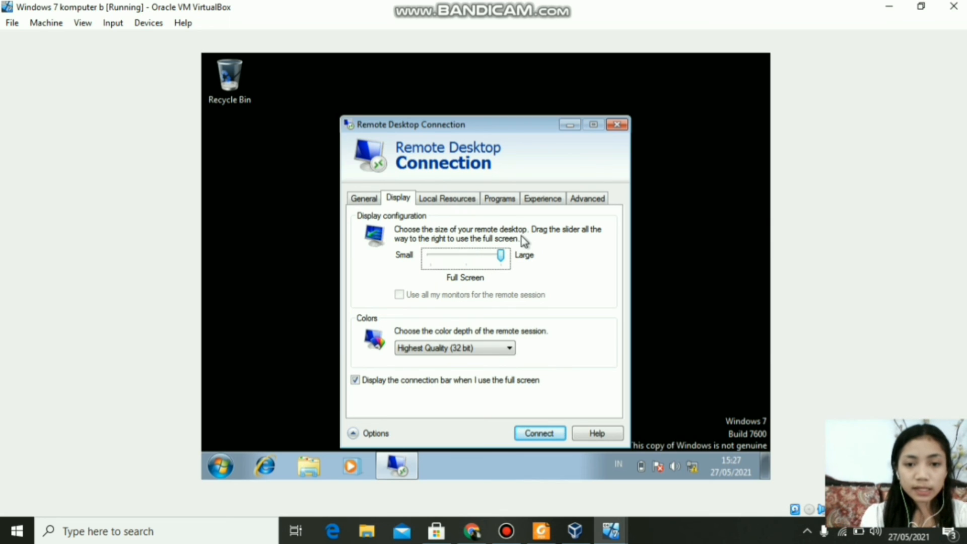
click(437, 201)
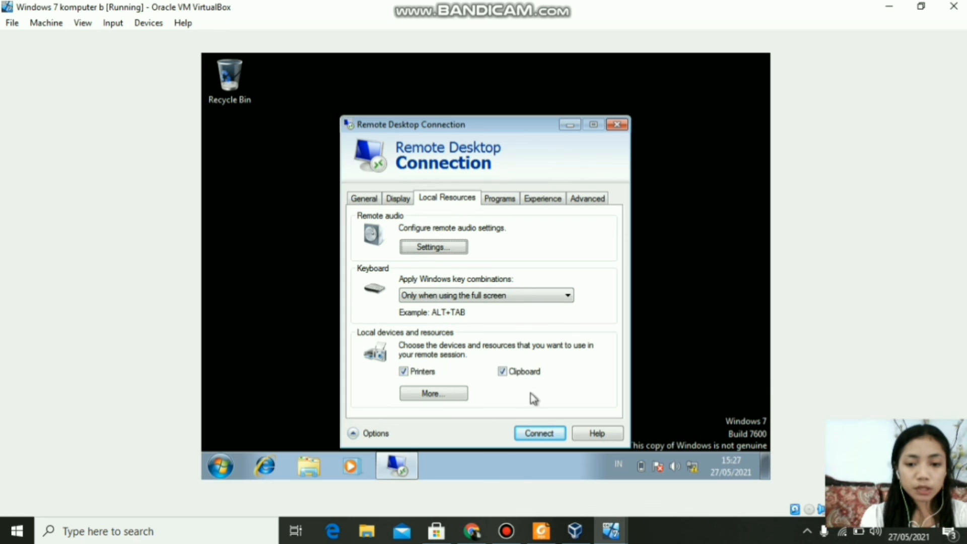
click(546, 202)
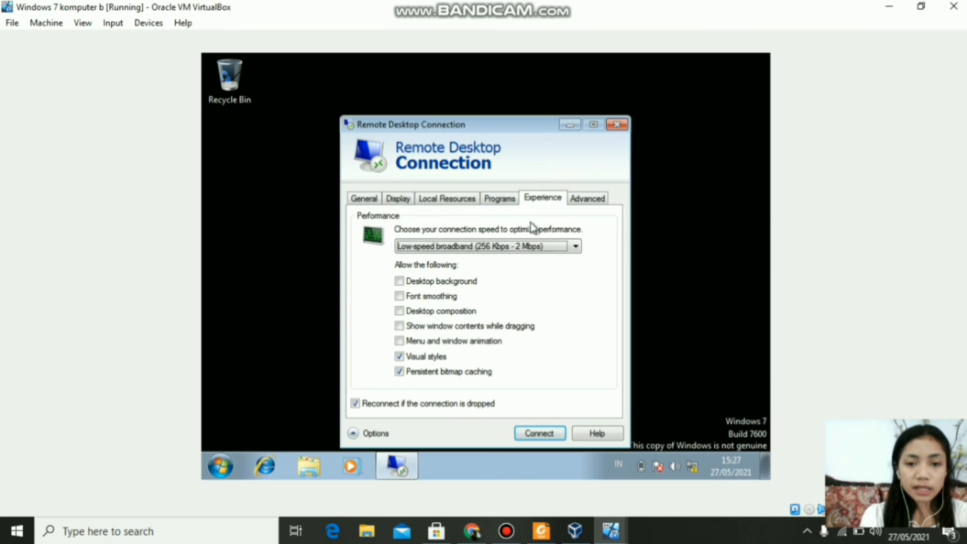
click(575, 246)
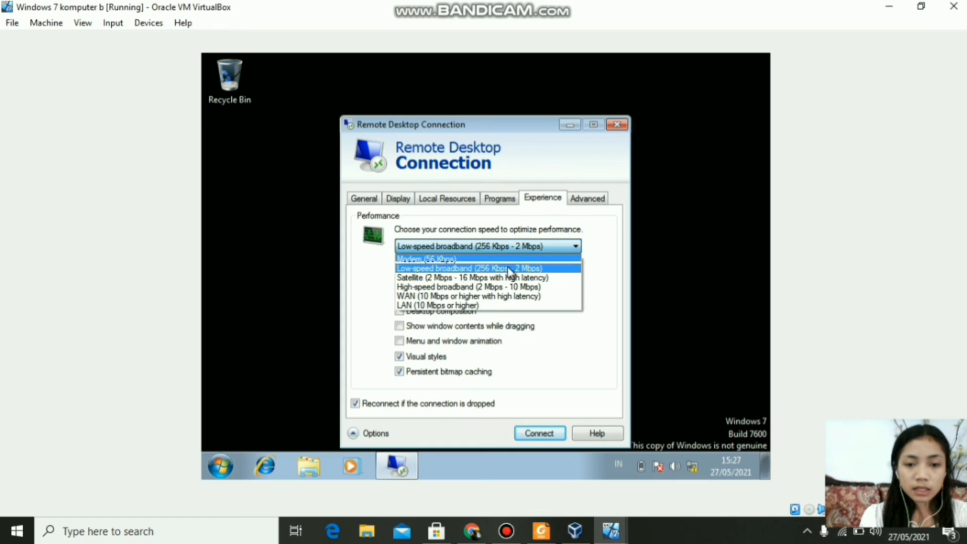
click(445, 305)
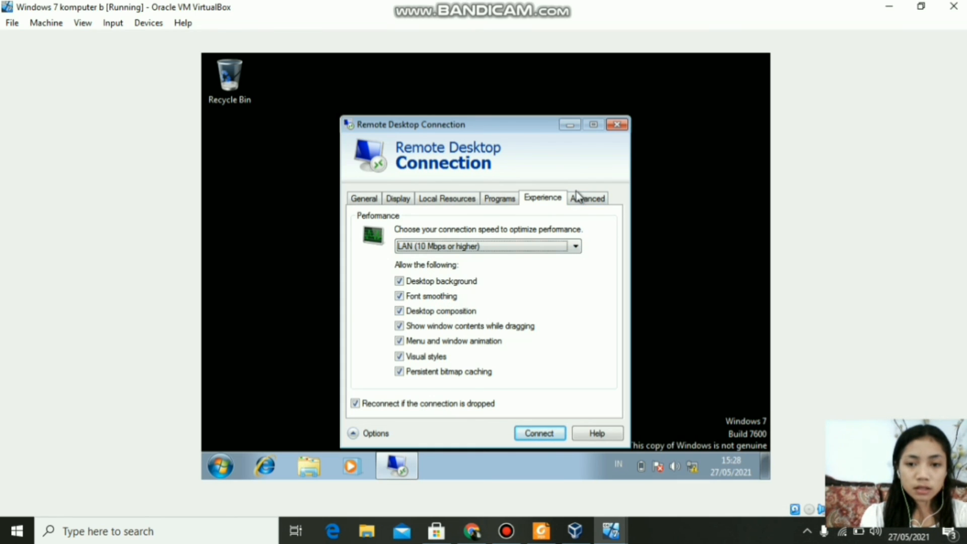
Connect to 192.168.1.2, entering the account password with Remember my credentials ticked
click(538, 433)
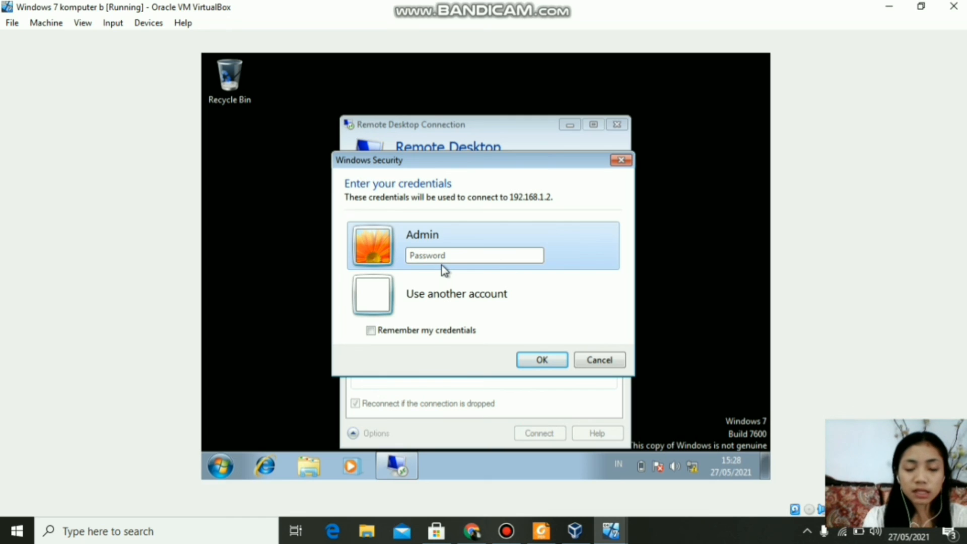
text(a)
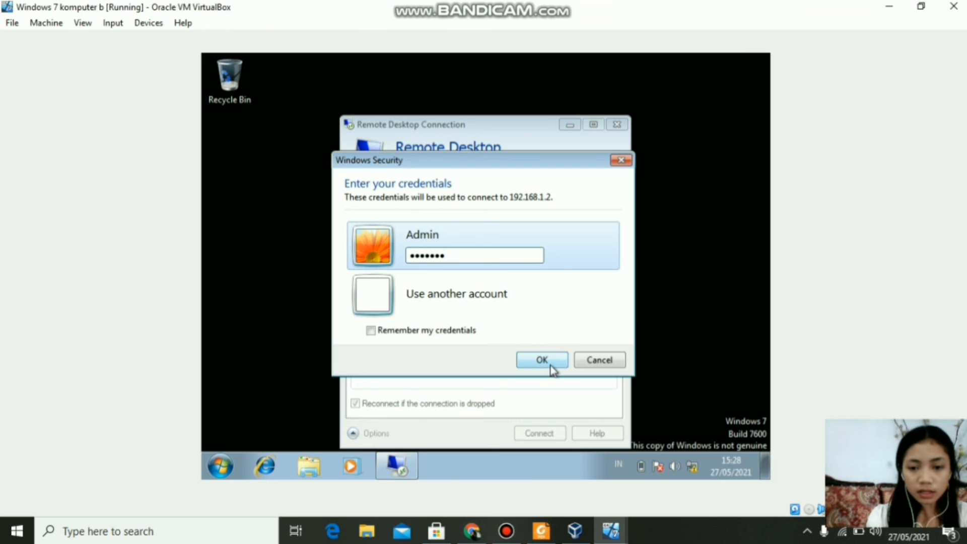
click(382, 333)
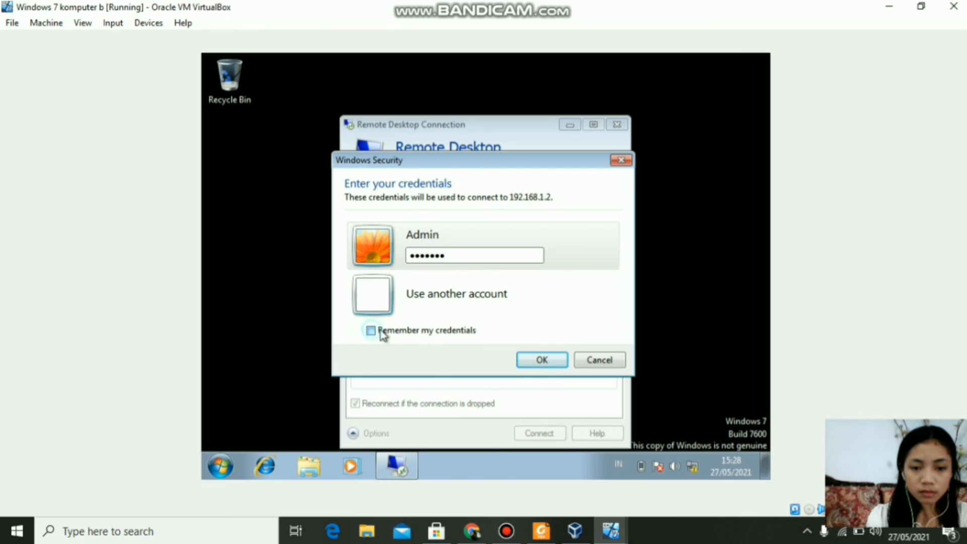
click(548, 359)
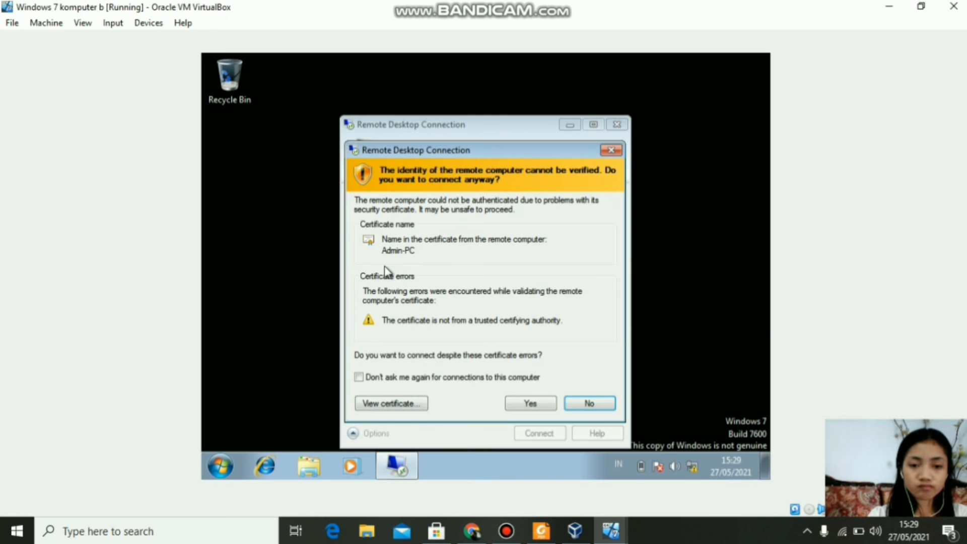
Accept the certificate warning to open the remote desktop, then close its Libraries window
click(542, 404)
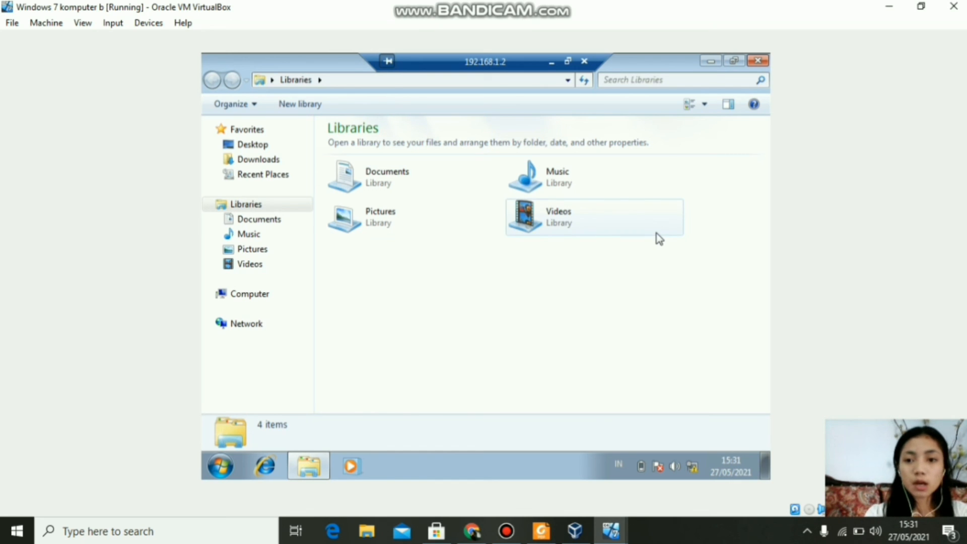
click(758, 61)
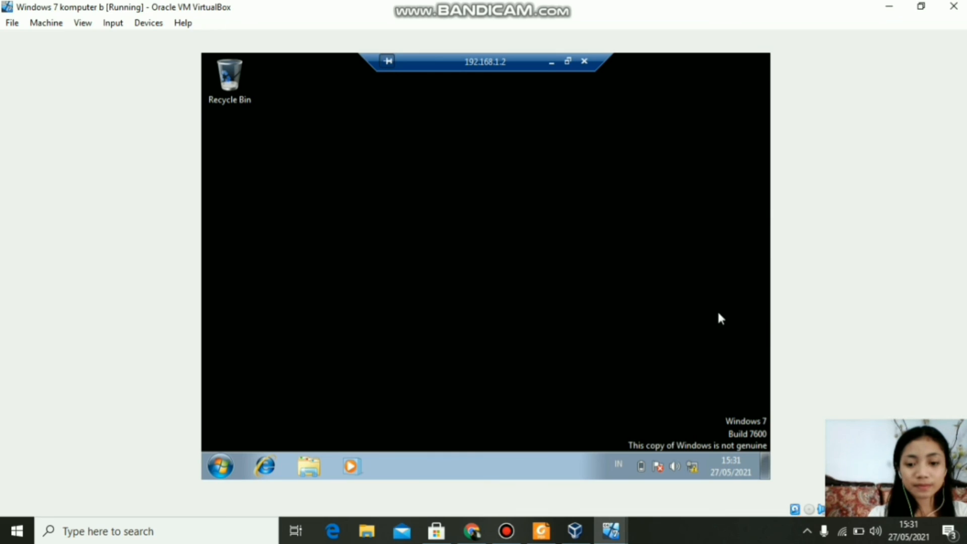